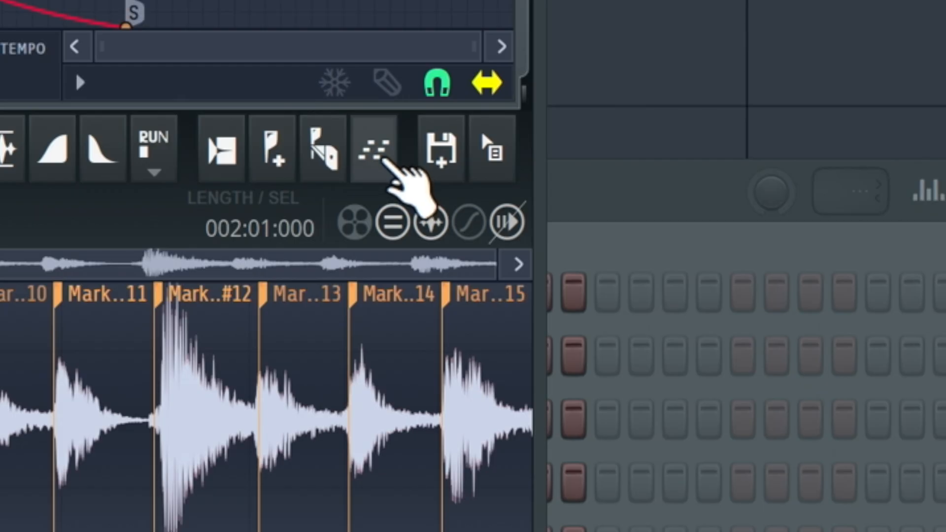
Bring the channel rack forward and open the Kick channel's piano roll with its slice pattern.
click(387, 160)
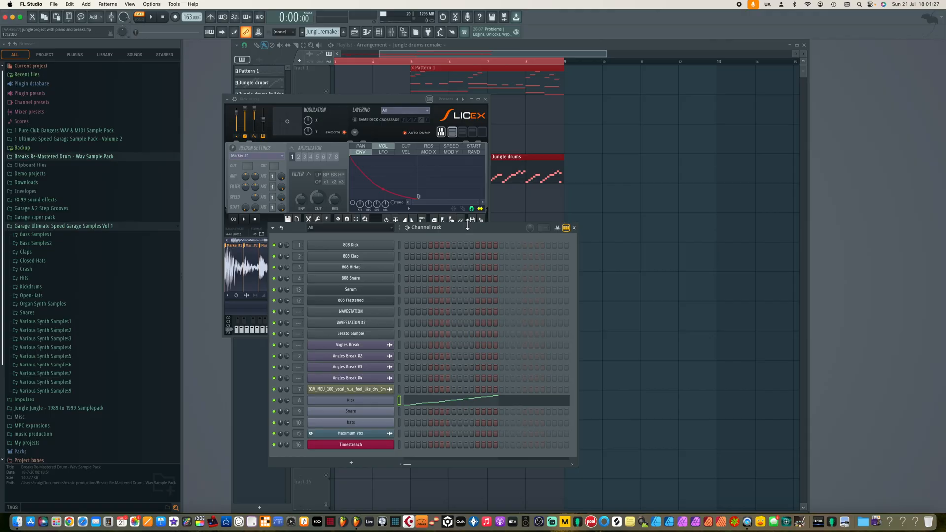
drag(464, 224, 499, 237)
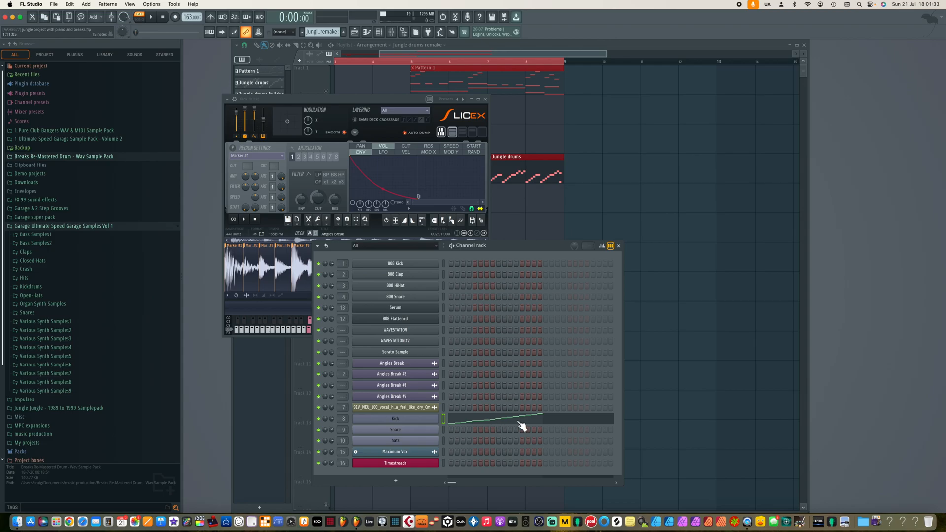
click(489, 425)
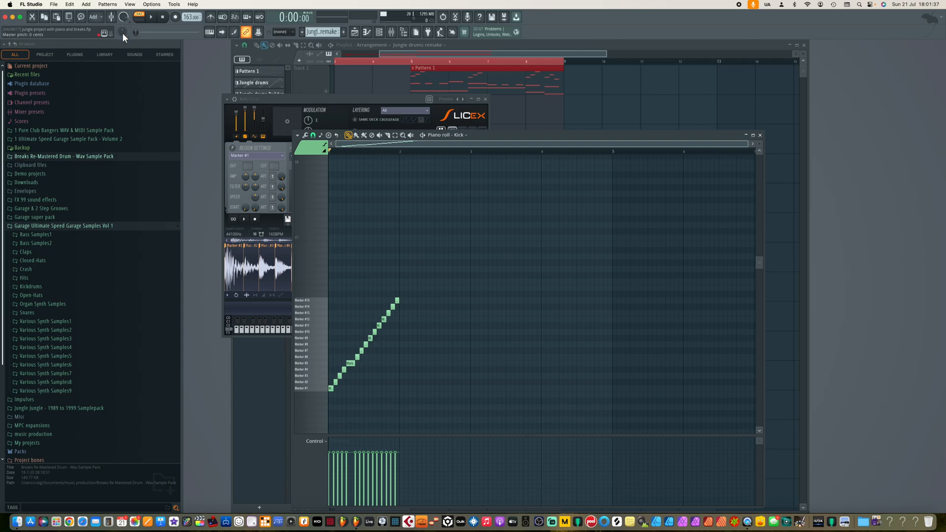
Play the pattern and audition individual slice markers on the piano keyboard.
click(152, 19)
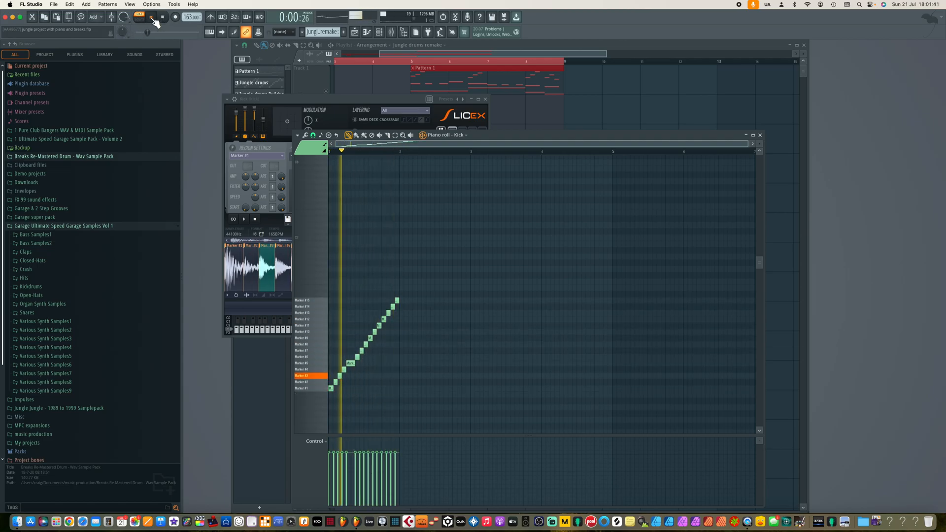
click(163, 17)
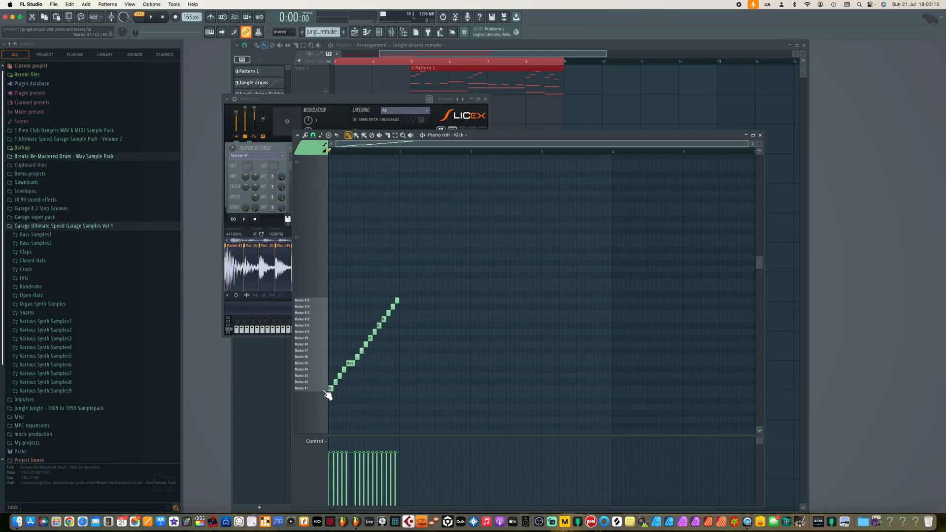
click(314, 390)
click(314, 390)
click(314, 391)
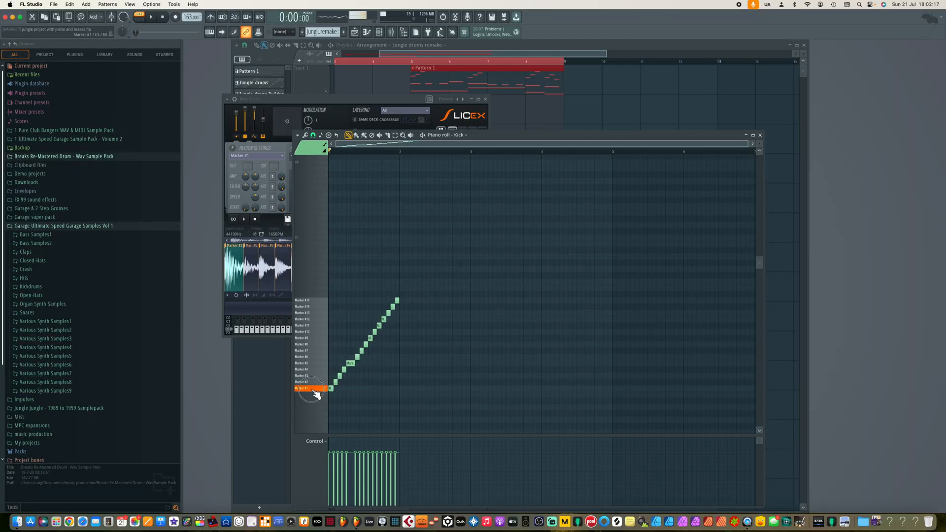
click(317, 364)
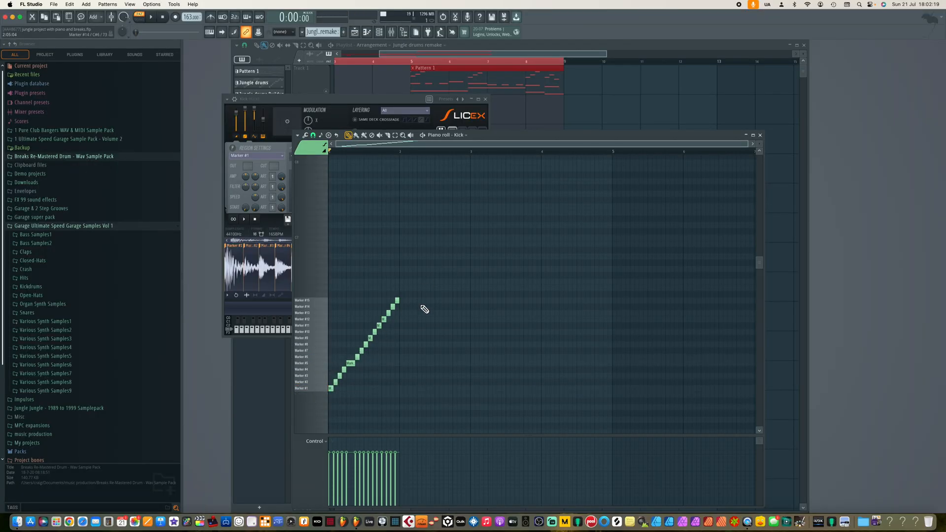
Select the rising slice notes and move them about one beat later in the bar.
mouse_move(411, 290)
mouse_down()
mouse_move(323, 386)
mouse_move(339, 398)
mouse_move(335, 392)
mouse_move(361, 392)
mouse_up()
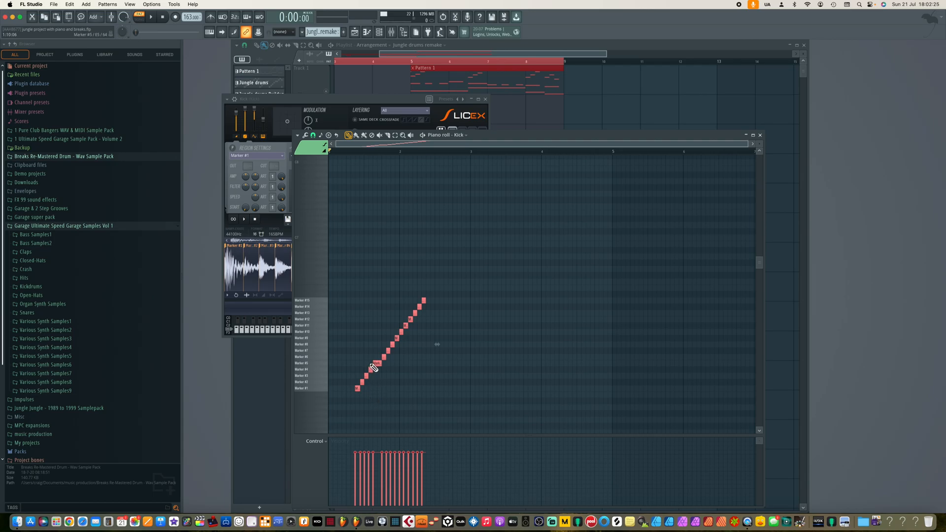
mouse_move(382, 346)
mouse_down()
mouse_move(349, 397)
mouse_move(359, 392)
mouse_up()
click(358, 390)
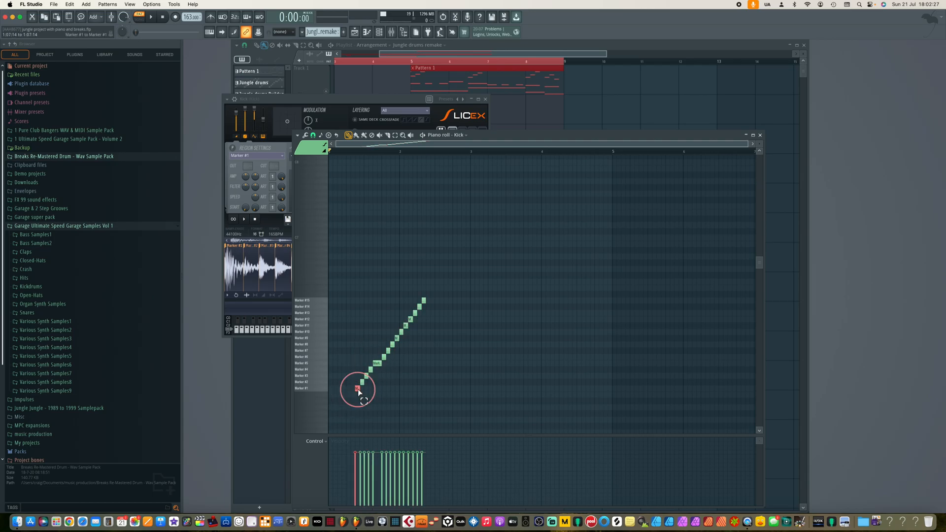
Copy the first five slice notes to the bar start and delete the six highest notes of the moved run.
mouse_move(379, 357)
mouse_down()
mouse_move(357, 392)
mouse_move(330, 394)
mouse_up()
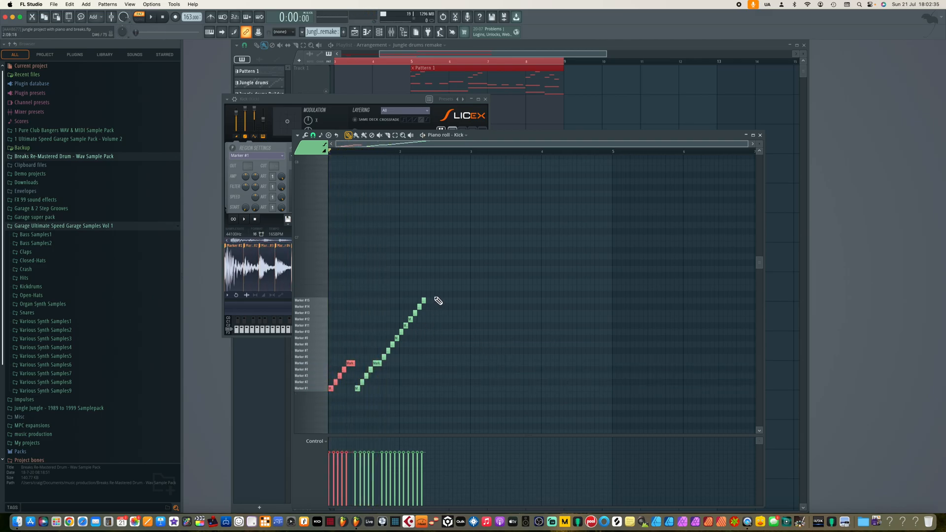
right_click(424, 301)
right_click(419, 306)
right_click(415, 313)
right_click(410, 320)
right_click(405, 326)
right_click(402, 332)
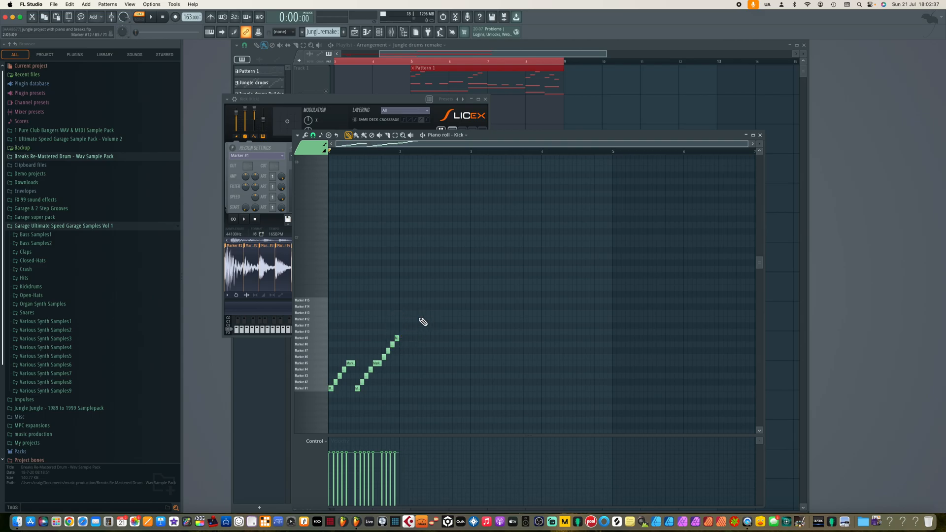
Play the new phrase and audition the lower slice markers one by one.
key(space)
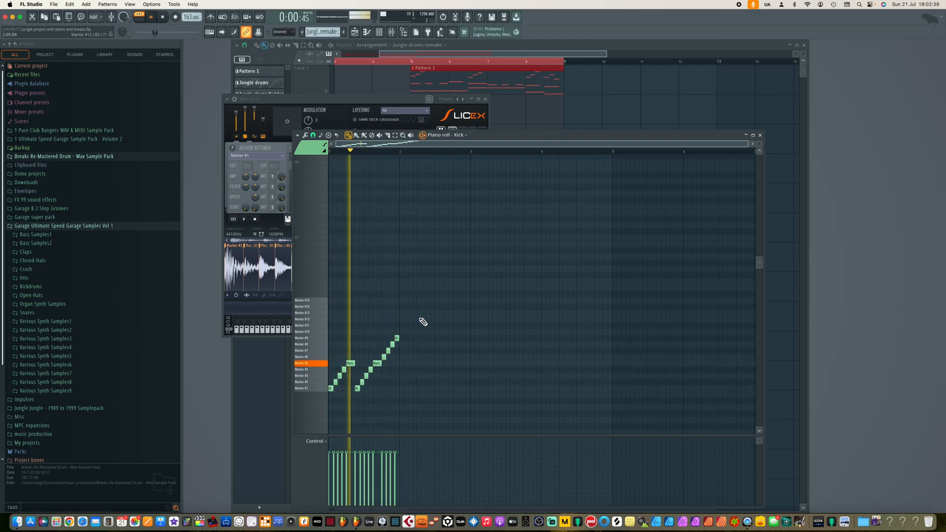
key(space)
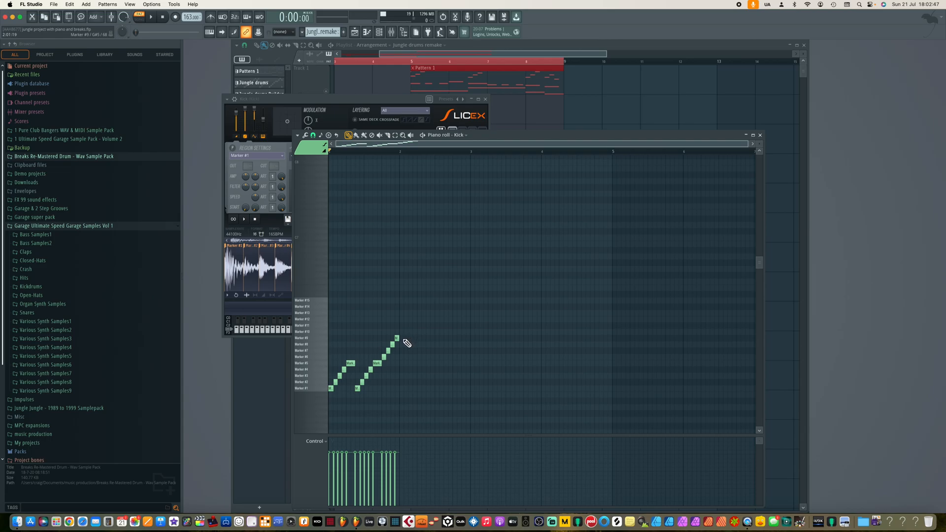
click(310, 338)
click(309, 338)
click(306, 345)
click(306, 351)
click(308, 357)
click(311, 370)
click(315, 382)
click(315, 389)
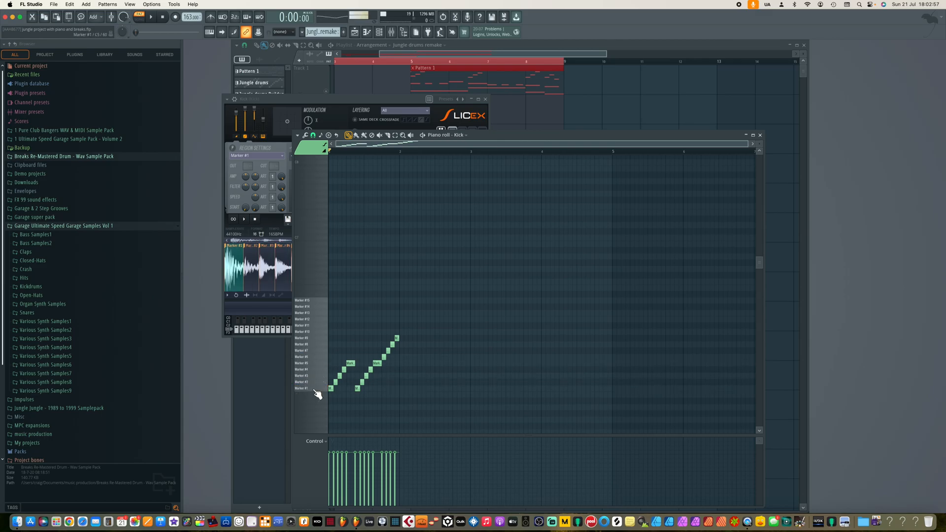
click(316, 389)
click(316, 382)
click(316, 375)
click(315, 383)
click(317, 375)
click(316, 365)
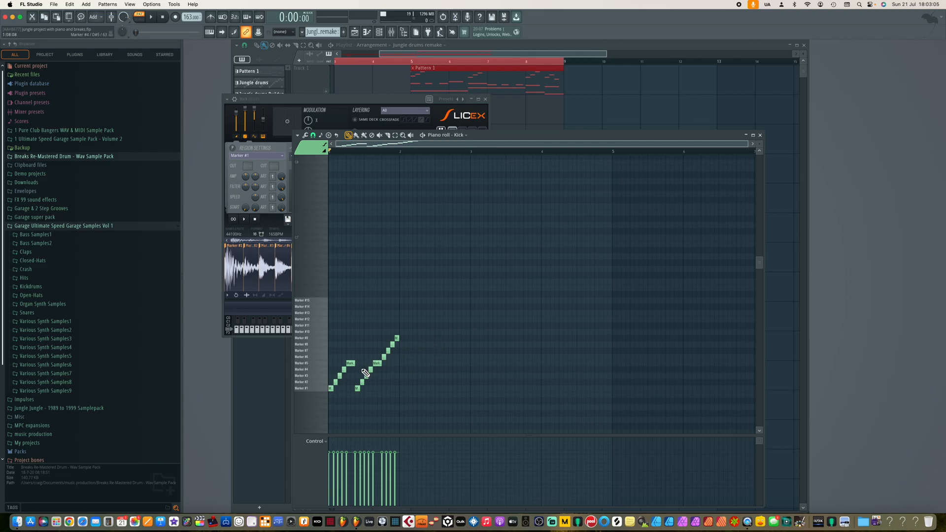
Duplicate the one-bar phrase repeatedly to fill four bars.
drag(414, 337, 399, 392)
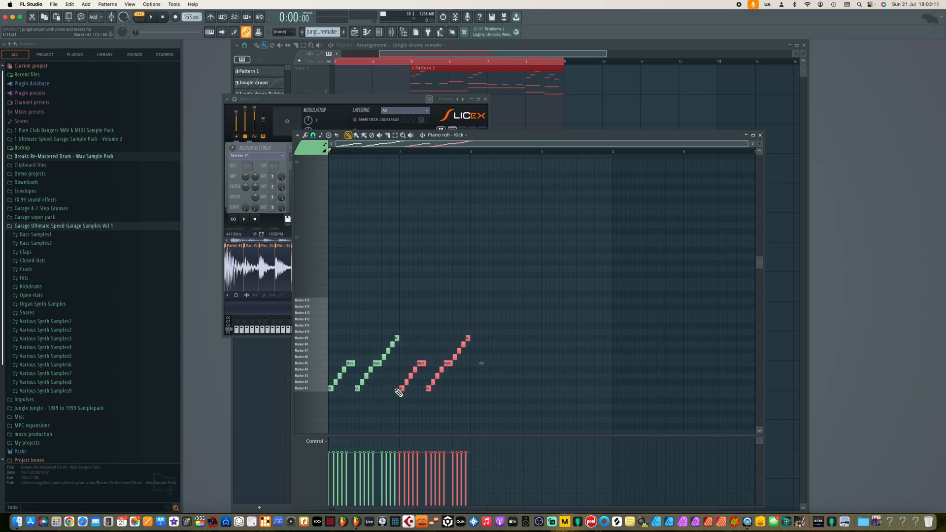
drag(482, 323, 473, 389)
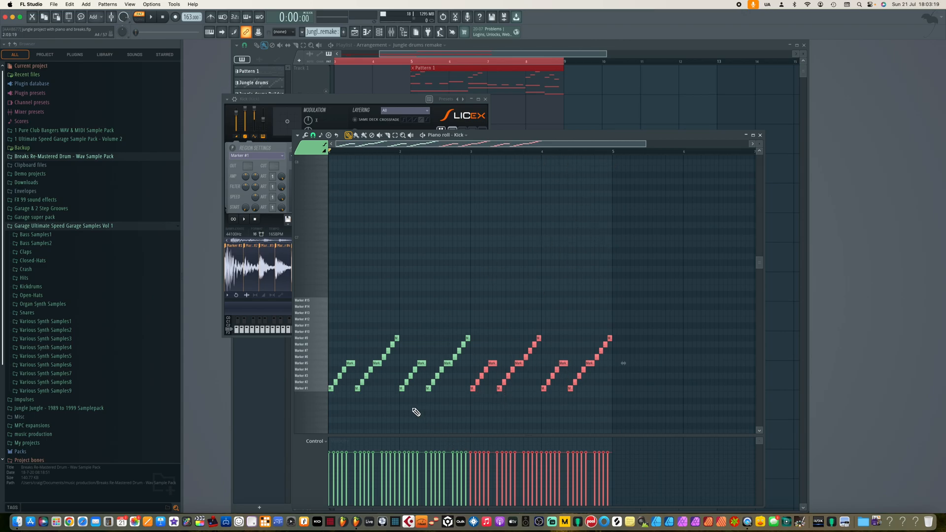
click(462, 365)
Delete the two highest notes at the end of the second phrase and play the pattern.
right_click(469, 338)
right_click(464, 345)
key(space)
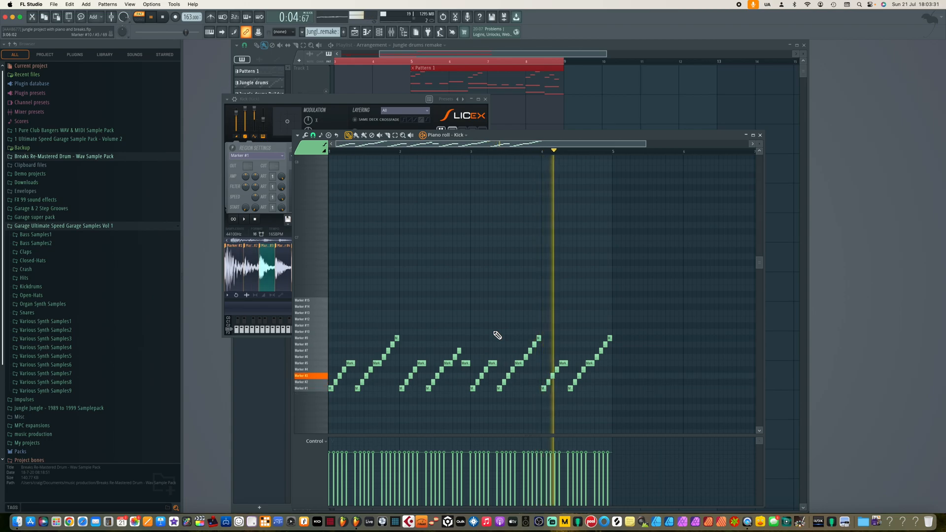
key(space)
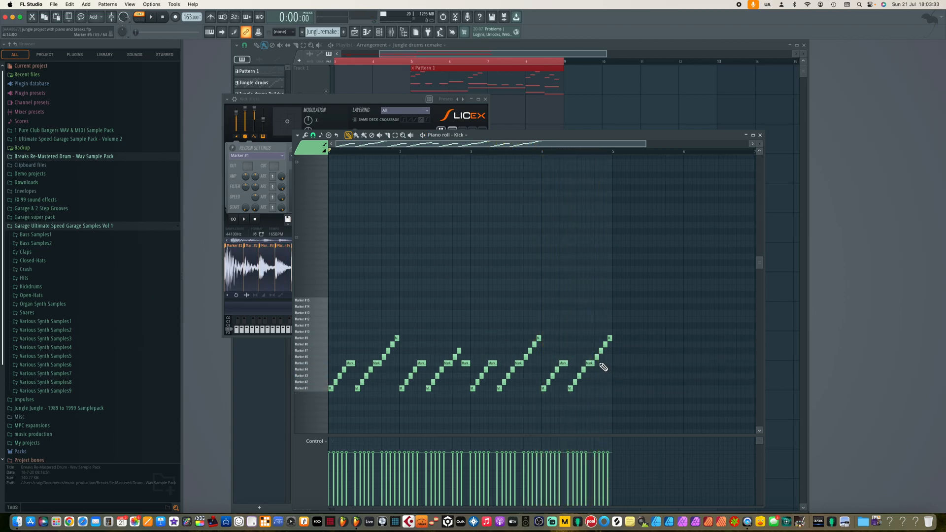
Replace the rising notes at the end of the last phrase with repeated Marker #5 hits.
click(598, 364)
click(607, 363)
click(601, 361)
right_click(598, 357)
right_click(602, 350)
right_click(606, 345)
right_click(609, 338)
Adjust the timing of the final Marker #5 notes while playing the pattern.
key(space)
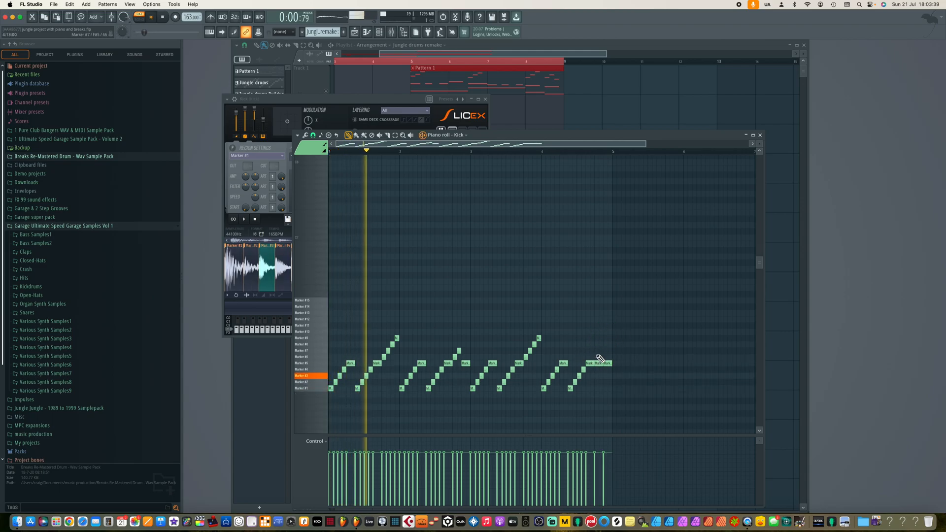
scroll(616, 345, up, 3)
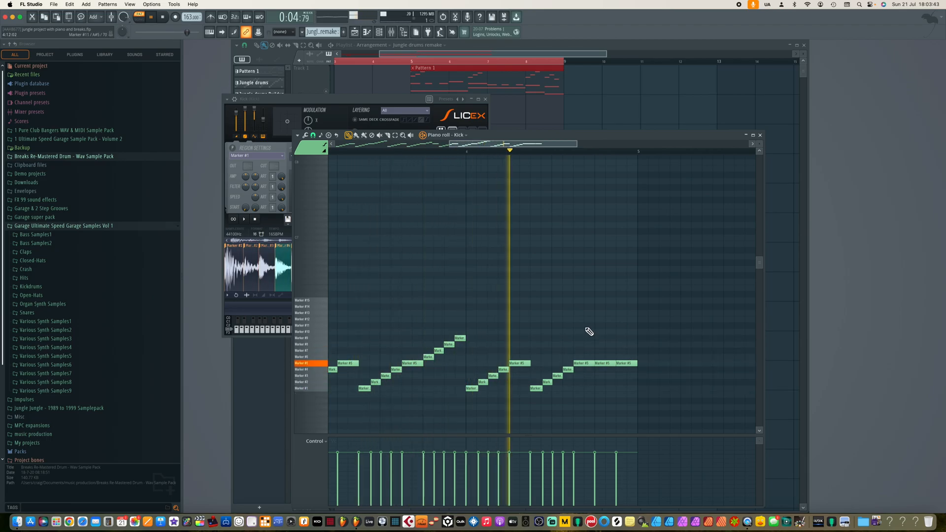
key(space)
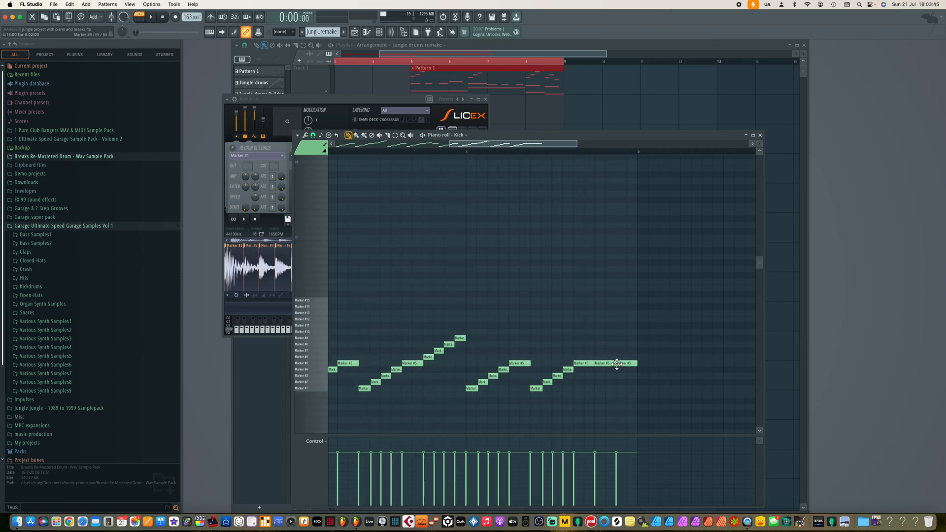
drag(614, 364, 605, 365)
click(609, 363)
key(space)
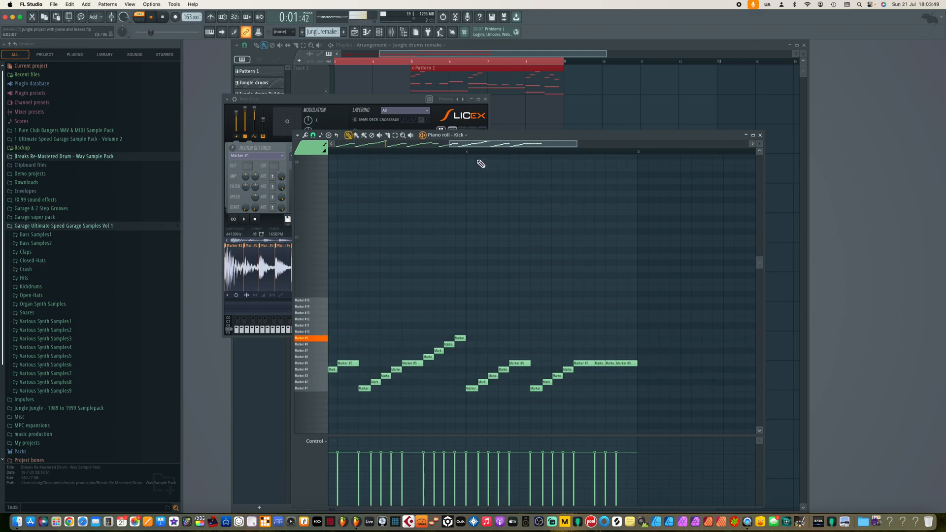
key(space)
Delete the highest notes at the ends of the first and third phrases.
scroll(526, 305, down, 5)
scroll(515, 318, down, 3)
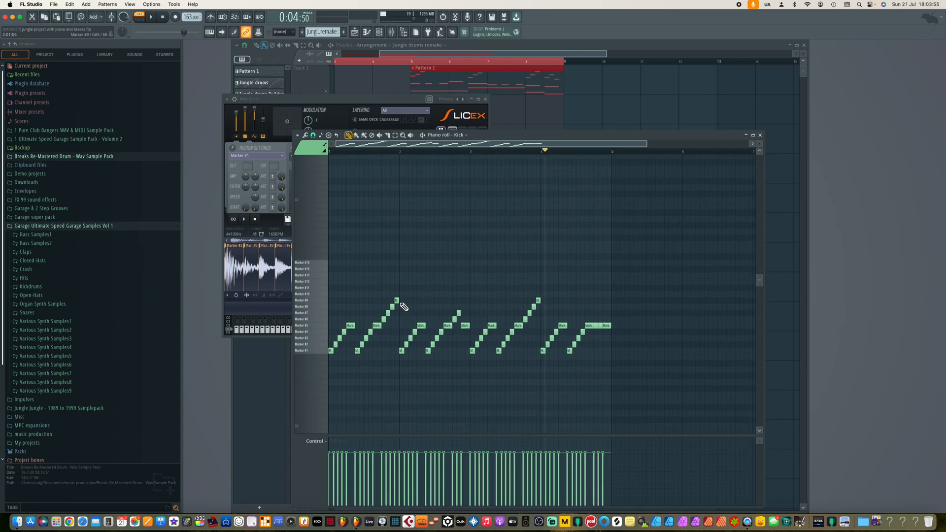
right_click(395, 308)
right_click(397, 302)
right_click(540, 308)
right_click(534, 307)
right_click(538, 301)
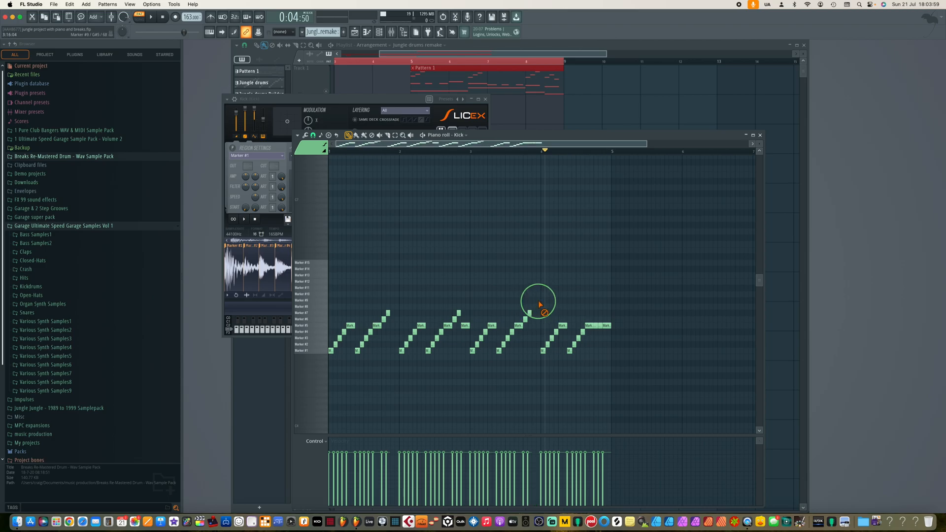
Add a lower slice note after the ends of the first and third phrases and play the pattern.
mouse_move(396, 312)
mouse_down()
mouse_move(383, 321)
mouse_move(395, 321)
mouse_up()
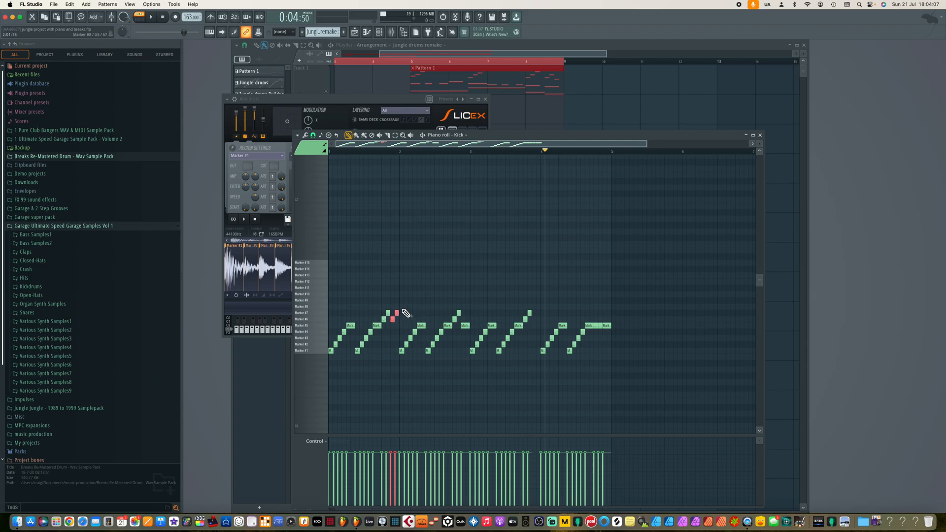
mouse_move(542, 313)
mouse_down()
mouse_move(522, 321)
mouse_move(538, 318)
mouse_up()
key(space)
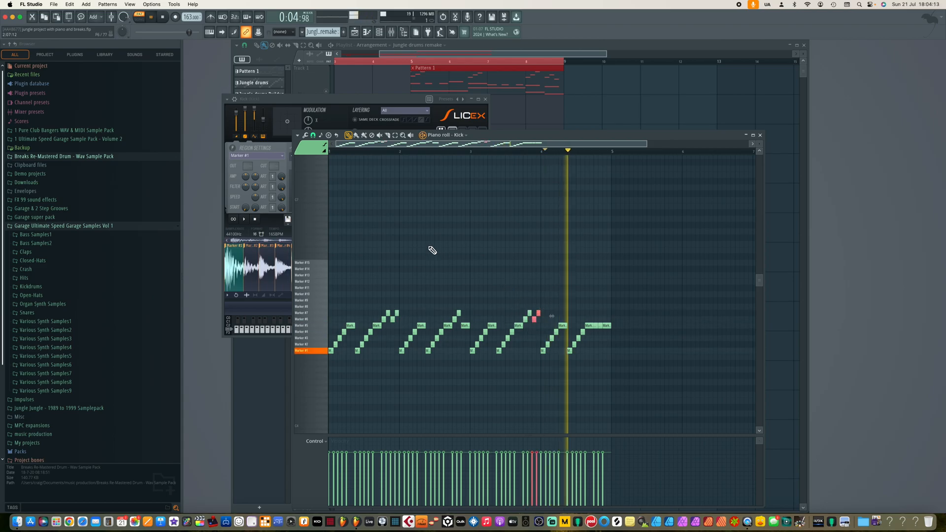
key(space)
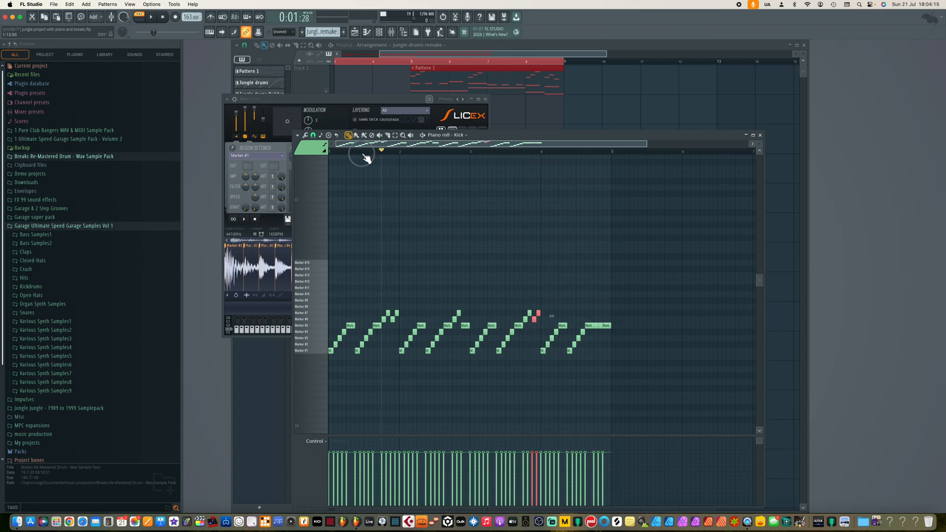
key(space)
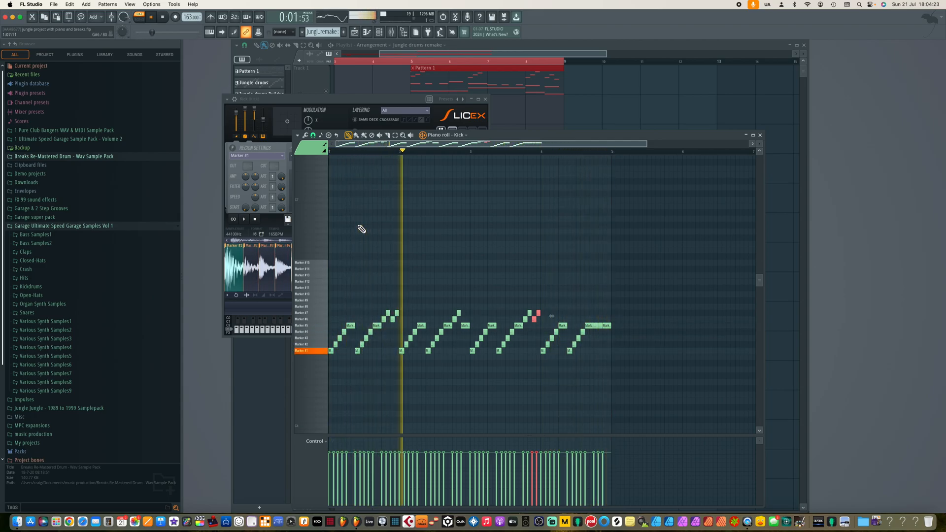
key(space)
Select the whole four-bar pattern and duplicate it to follow itself.
drag(613, 304, 331, 374)
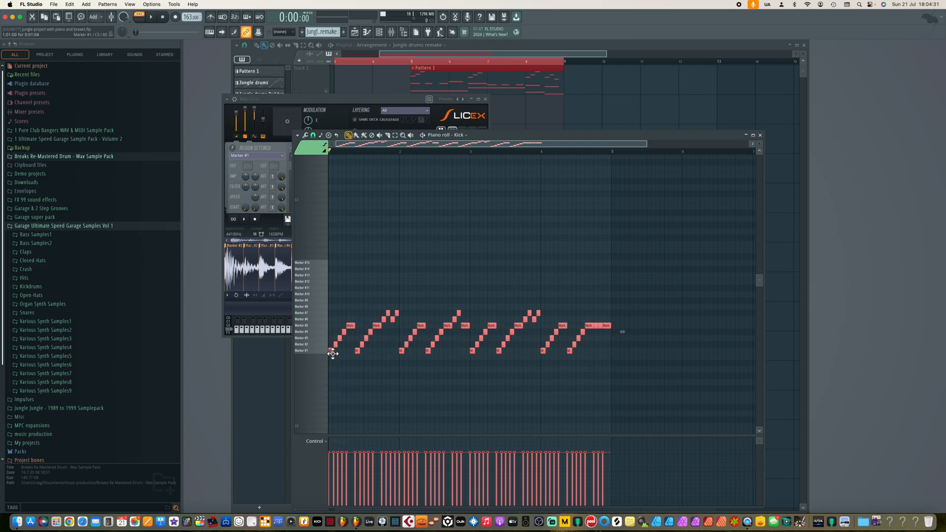
drag(329, 350, 617, 361)
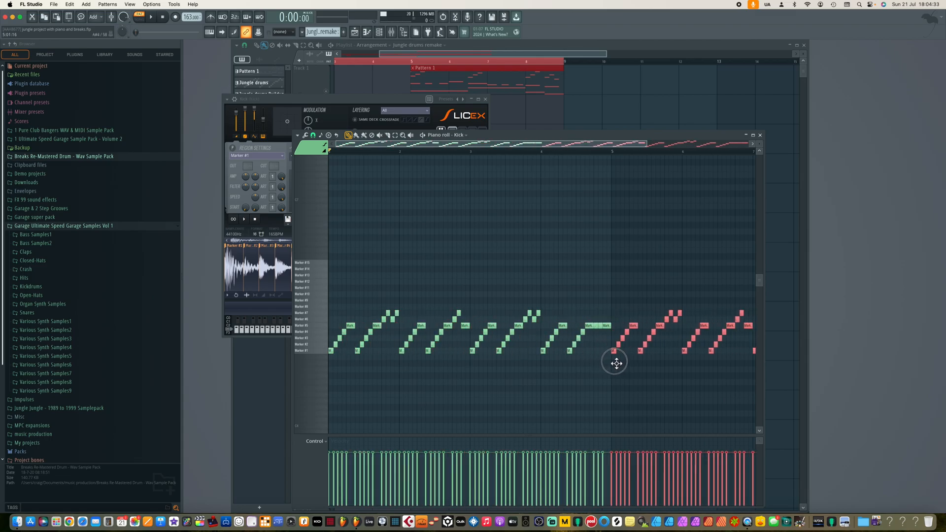
scroll(574, 374, down, 4)
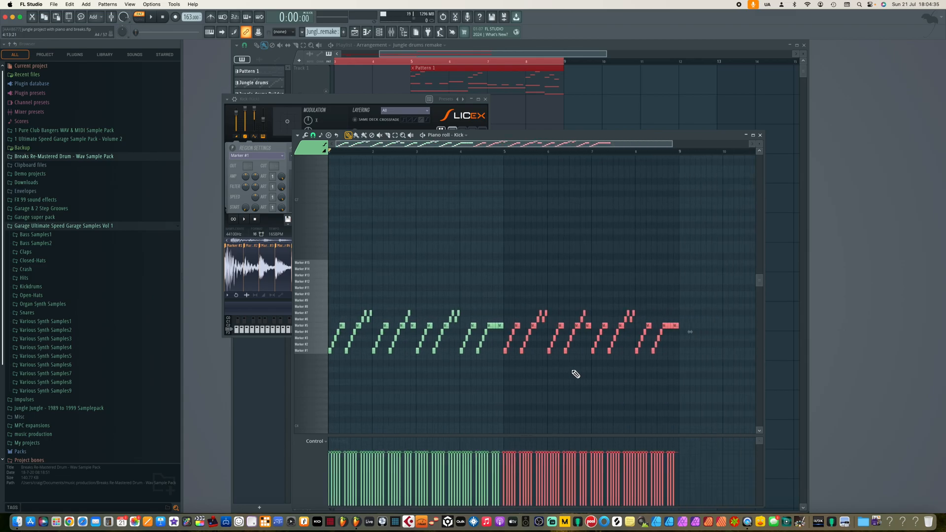
scroll(565, 377, up, 2)
scroll(562, 375, down, 1)
scroll(563, 375, right, 1)
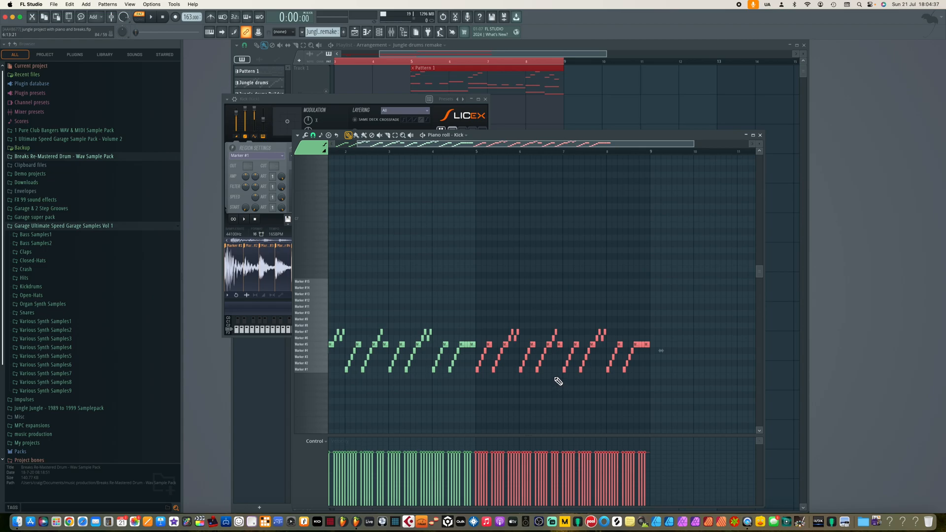
scroll(557, 380, up, 4)
Move two notes in the copied section down to the Marker #1 slice and play the pattern.
click(557, 382)
drag(567, 345, 568, 370)
scroll(651, 397, right, 3)
click(658, 347)
mouse_move(658, 348)
mouse_down()
mouse_move(635, 346)
mouse_move(640, 377)
mouse_up()
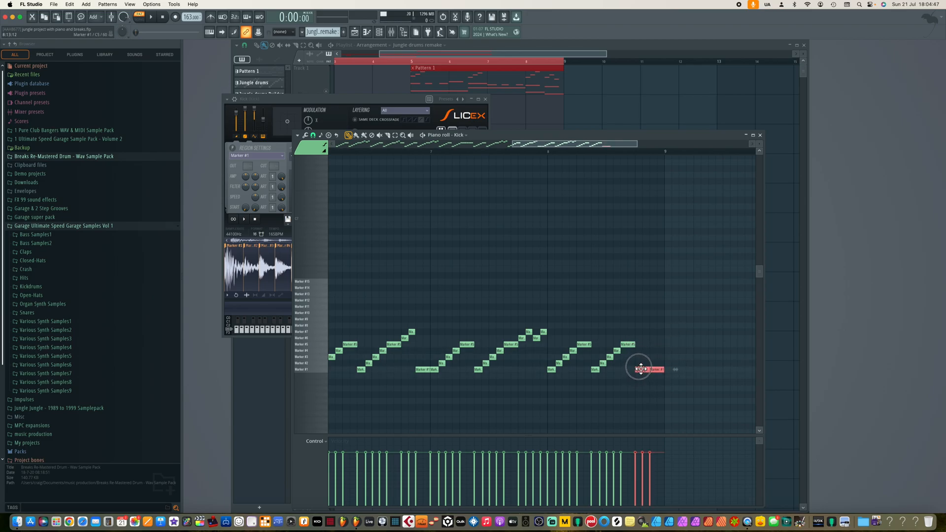
scroll(606, 355, down, 5)
key(space)
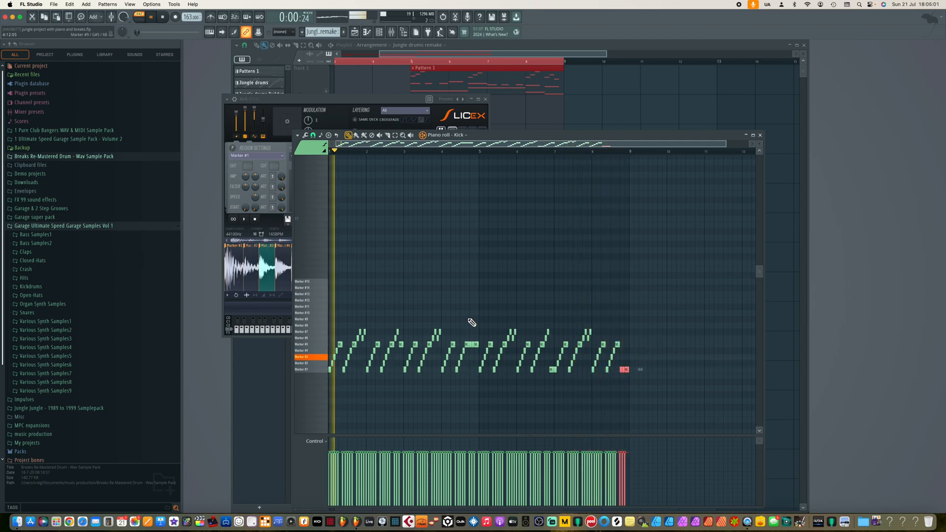
Copy the Kick channel's note pattern and paste it into the Snare and hats channels.
key(space)
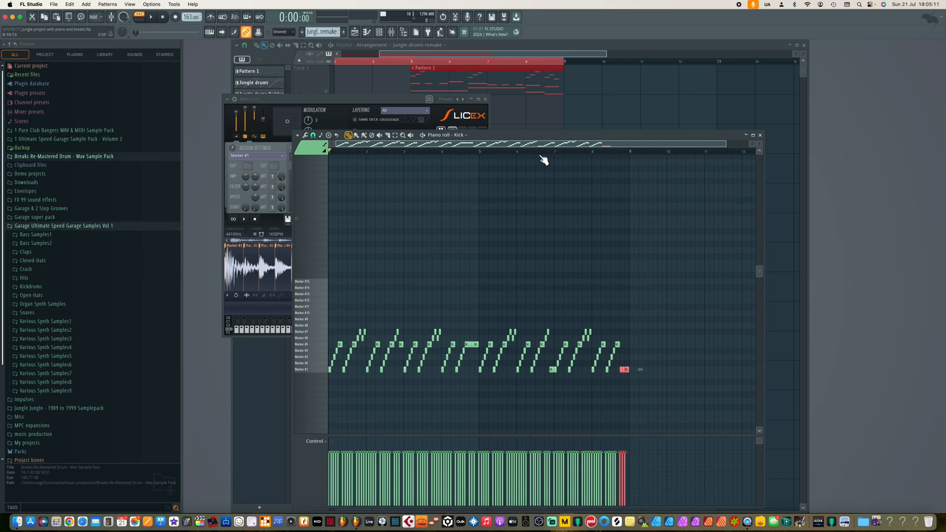
click(380, 32)
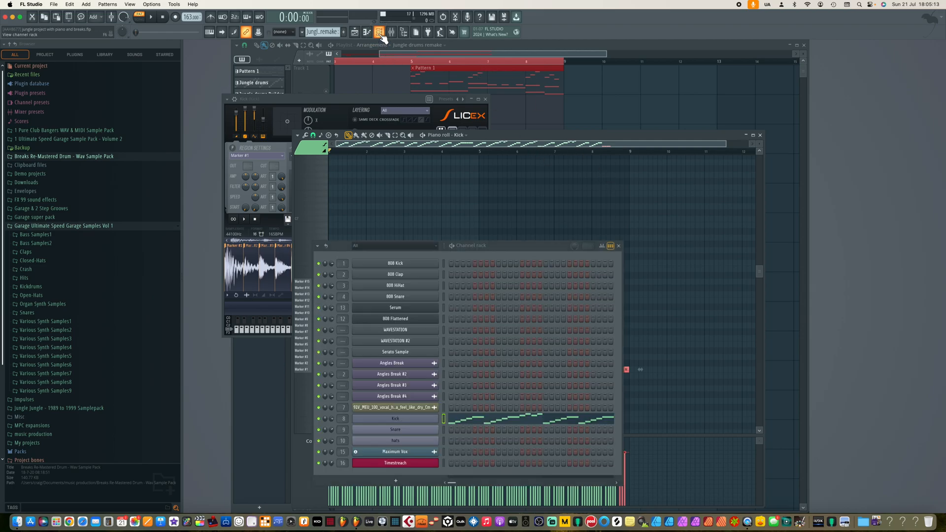
right_click(409, 418)
click(530, 418)
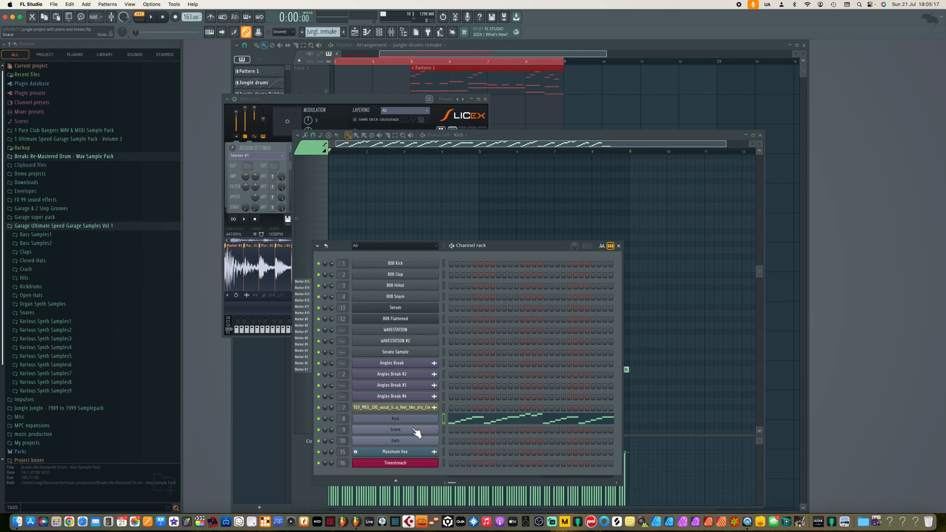
right_click(416, 431)
click(521, 422)
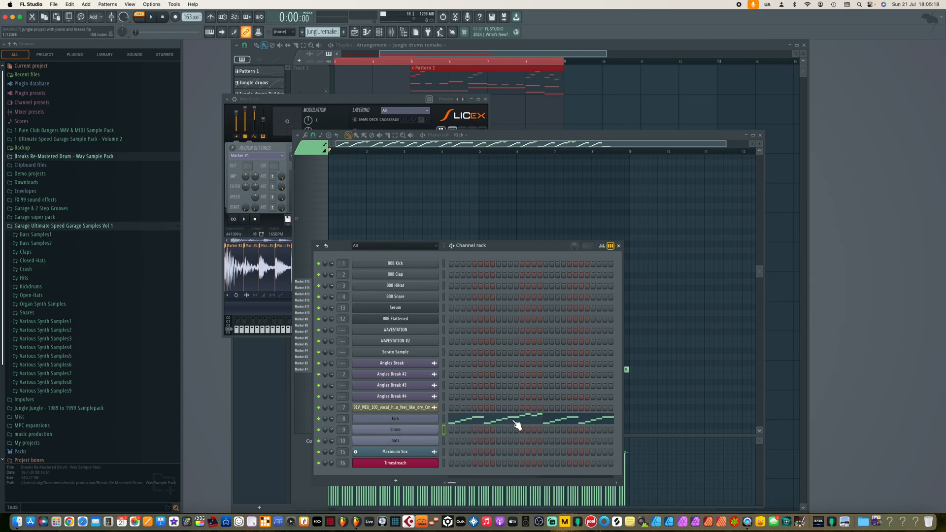
right_click(420, 419)
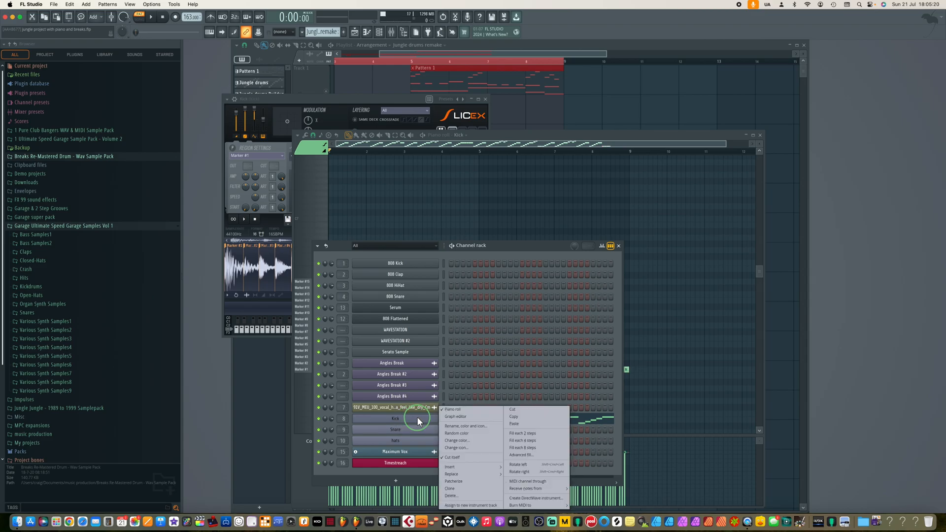
click(525, 420)
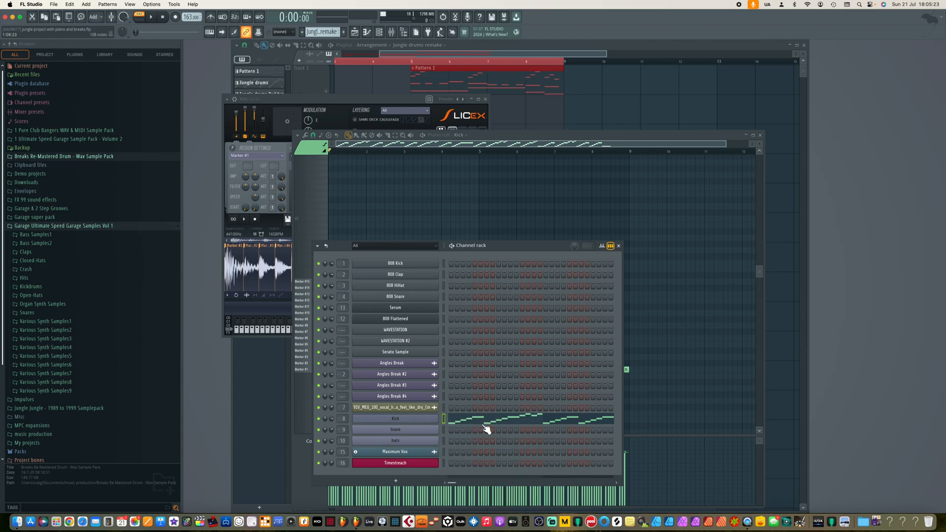
right_click(422, 432)
click(527, 424)
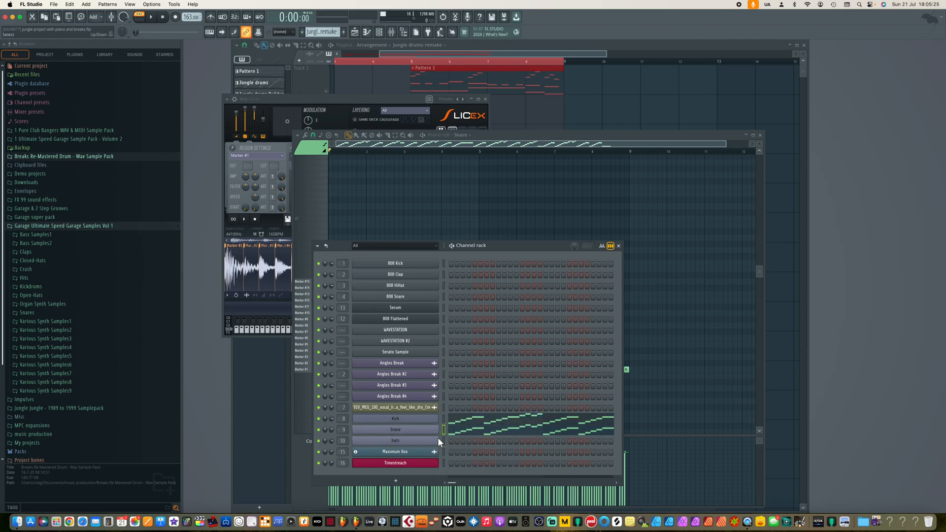
right_click(431, 441)
click(530, 426)
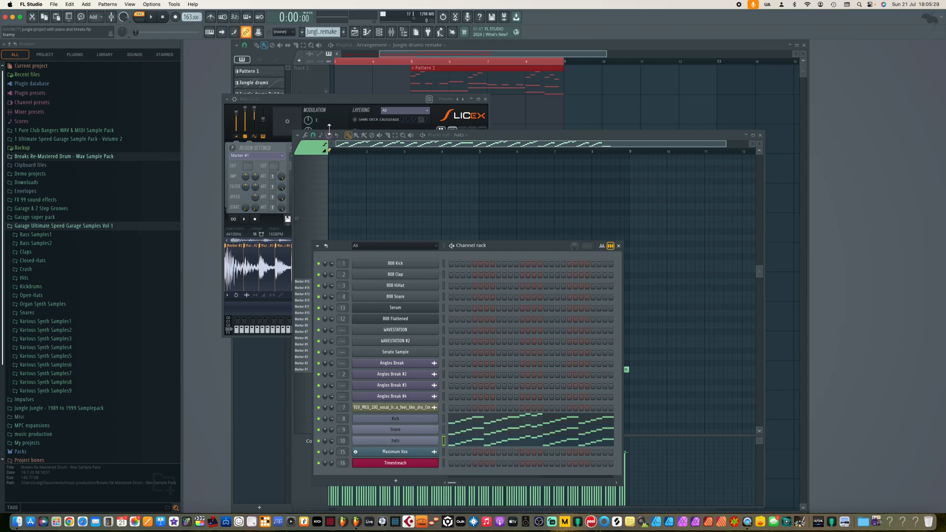
Mute the Snare and hats channels.
click(329, 99)
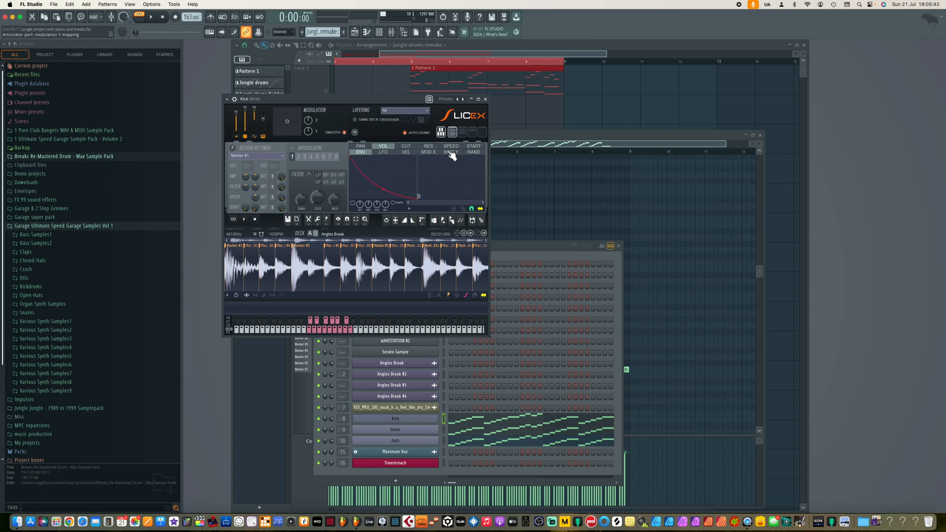
click(486, 99)
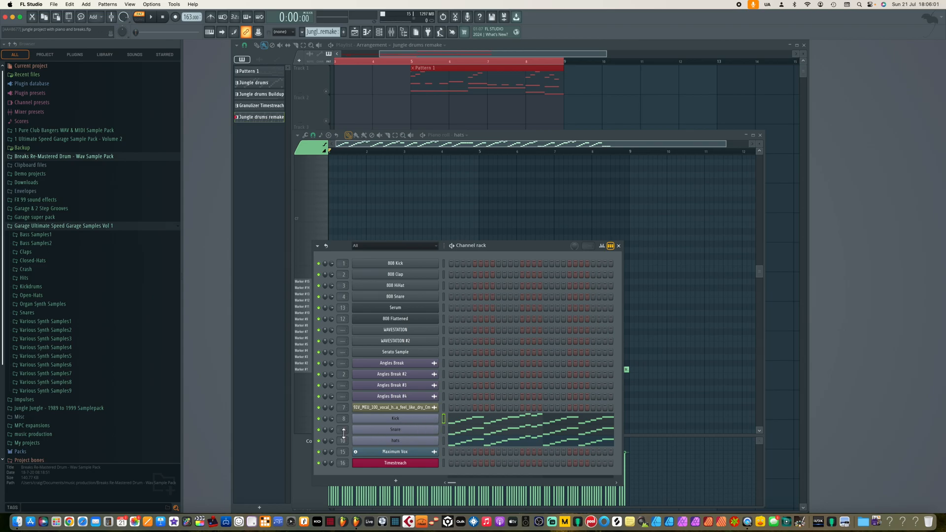
click(318, 430)
click(318, 441)
In the Kick piano roll, delete every note except those on the Marker #1 slice.
right_click(429, 422)
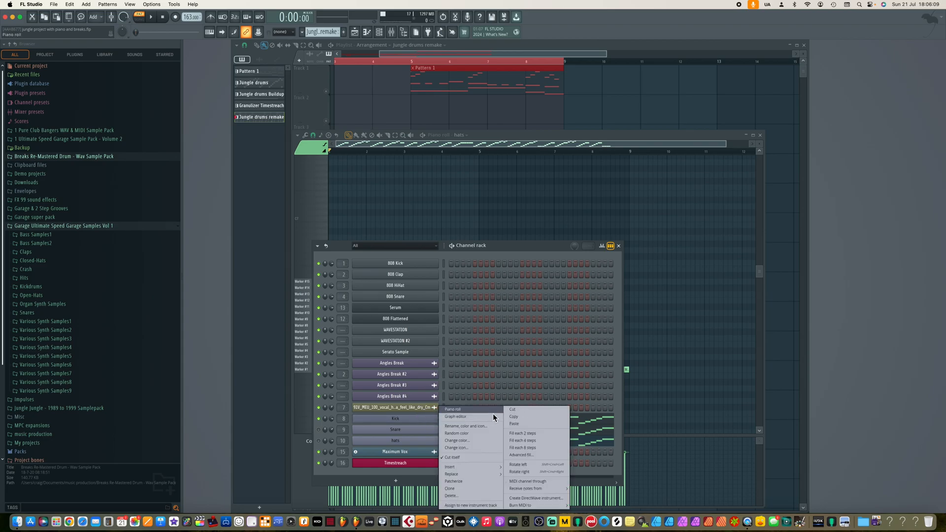
click(470, 411)
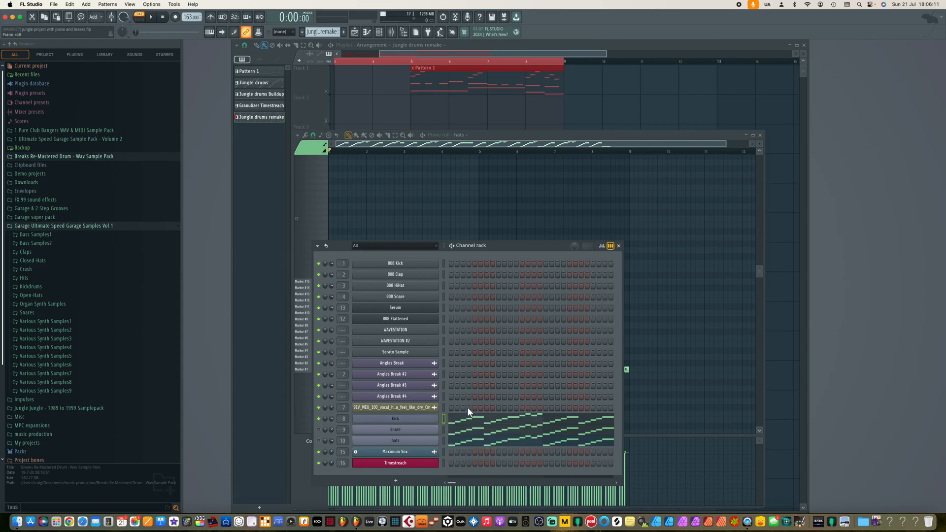
click(311, 371)
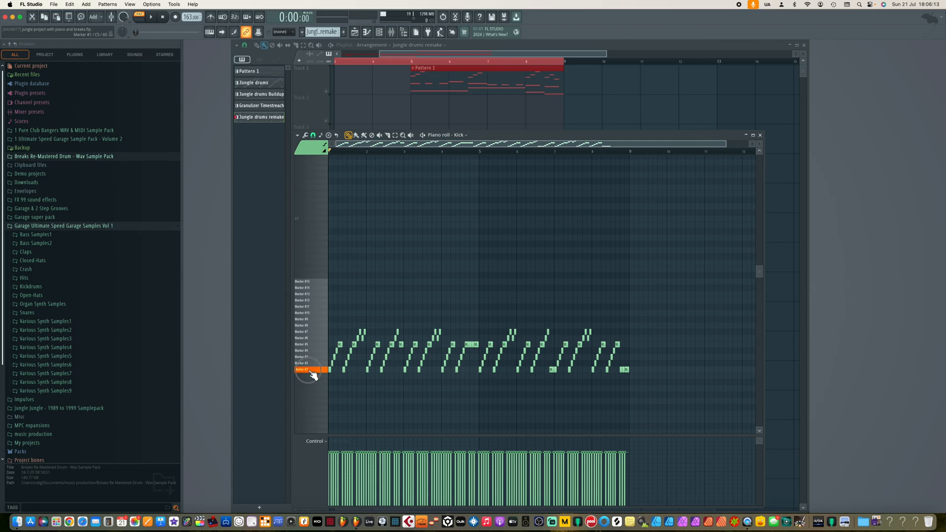
click(311, 371)
drag(642, 369, 323, 326)
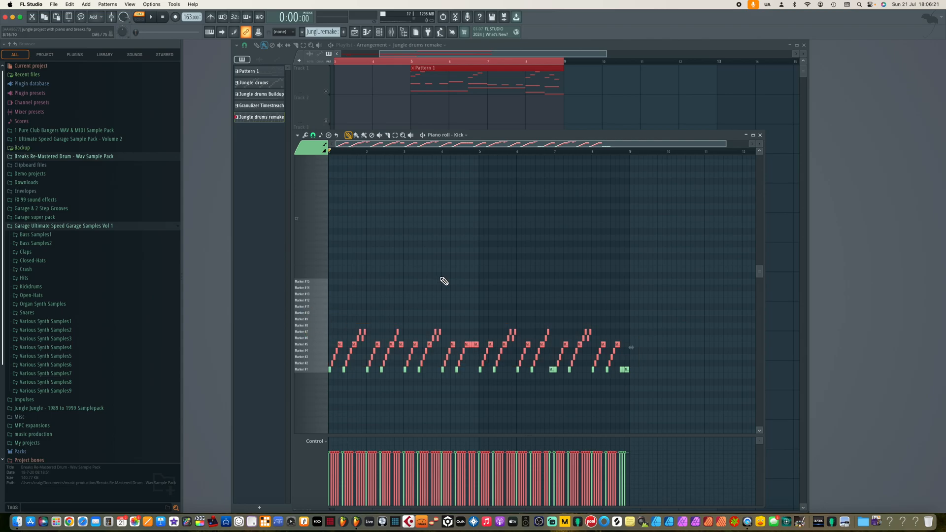
key(Delete)
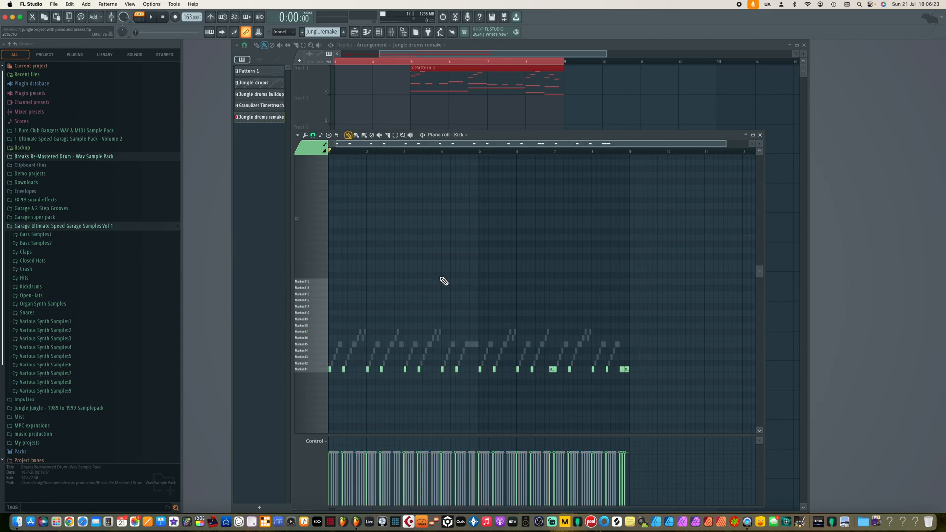
In the Snare piano roll, delete every note except those on the Marker #5 slice.
click(468, 137)
click(514, 208)
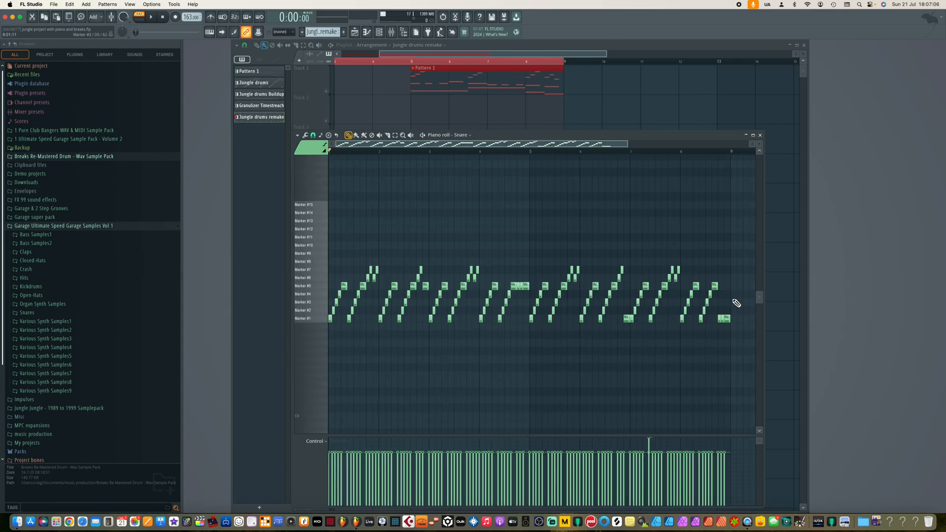
mouse_move(735, 299)
mouse_down()
mouse_move(602, 342)
mouse_move(292, 344)
mouse_up()
mouse_move(306, 295)
mouse_down()
mouse_move(304, 319)
mouse_move(323, 321)
mouse_up()
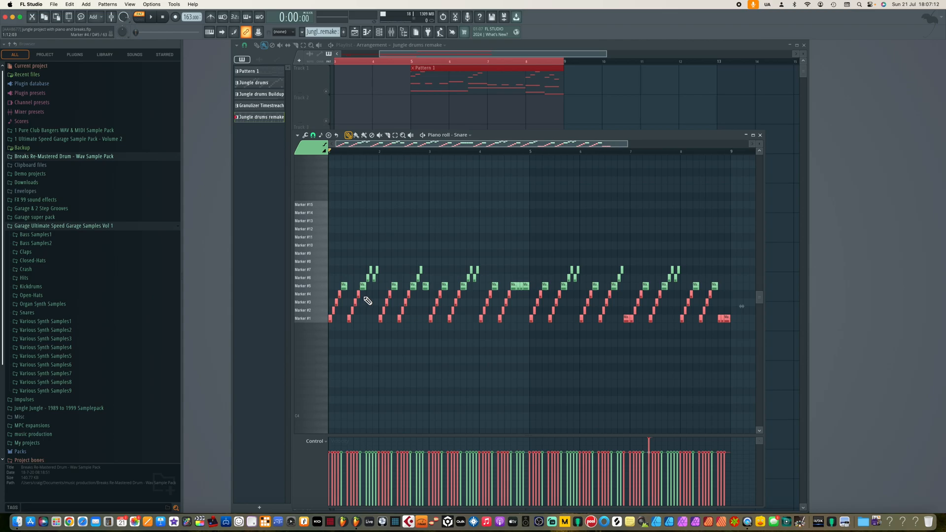
drag(742, 251, 341, 283)
key(Delete)
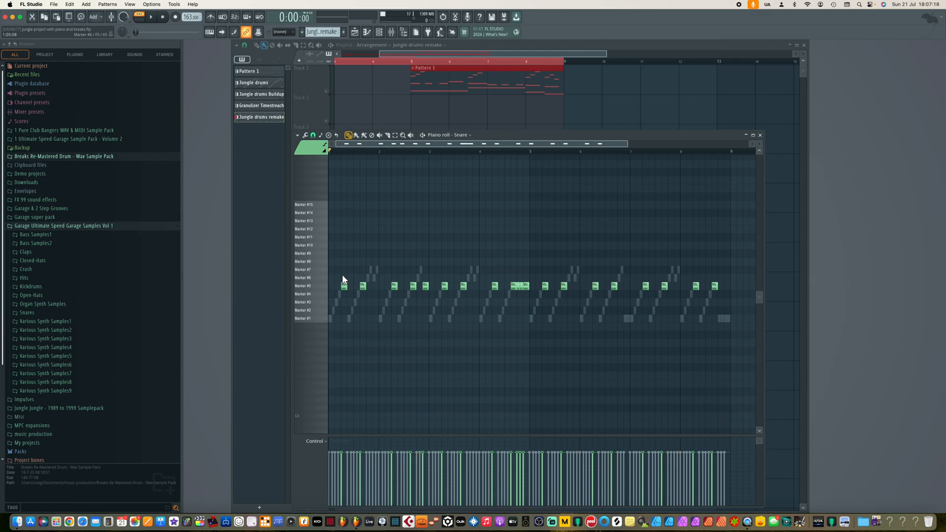
Unmute the Snare channel and play the pattern.
key(space)
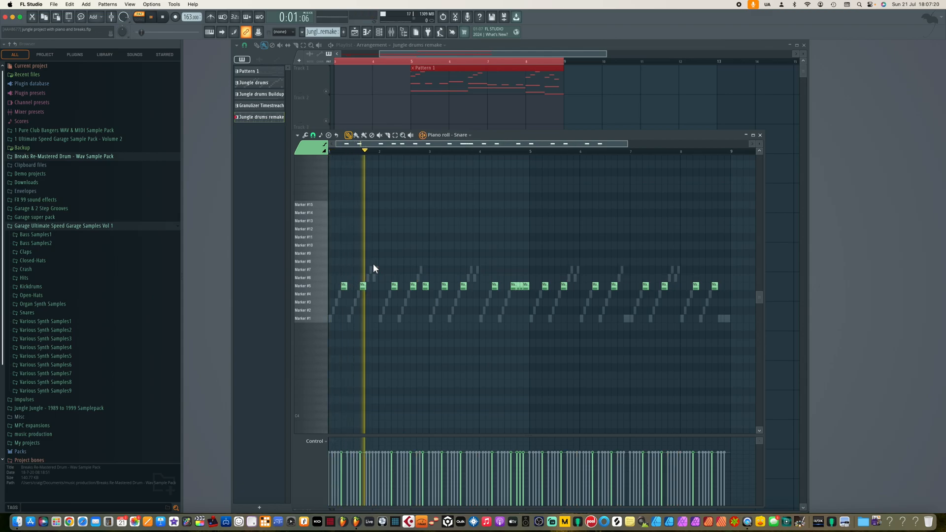
key(space)
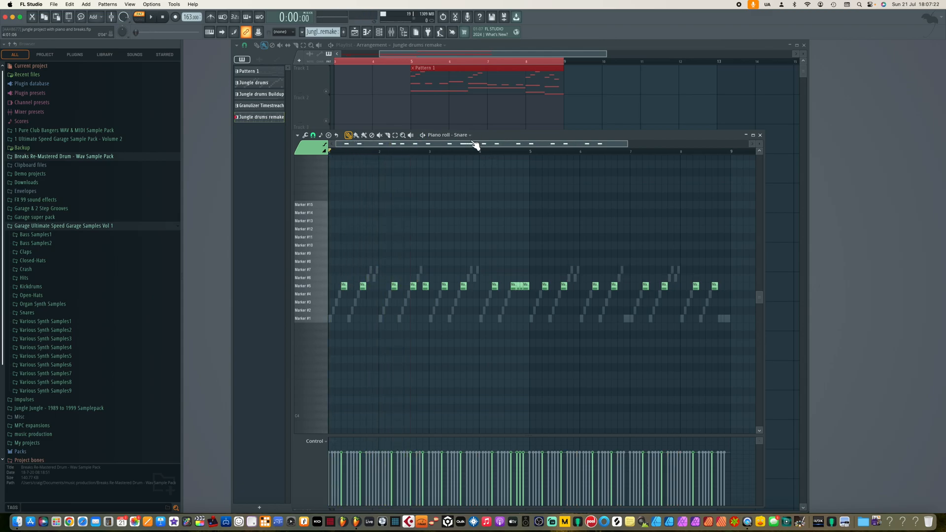
click(379, 31)
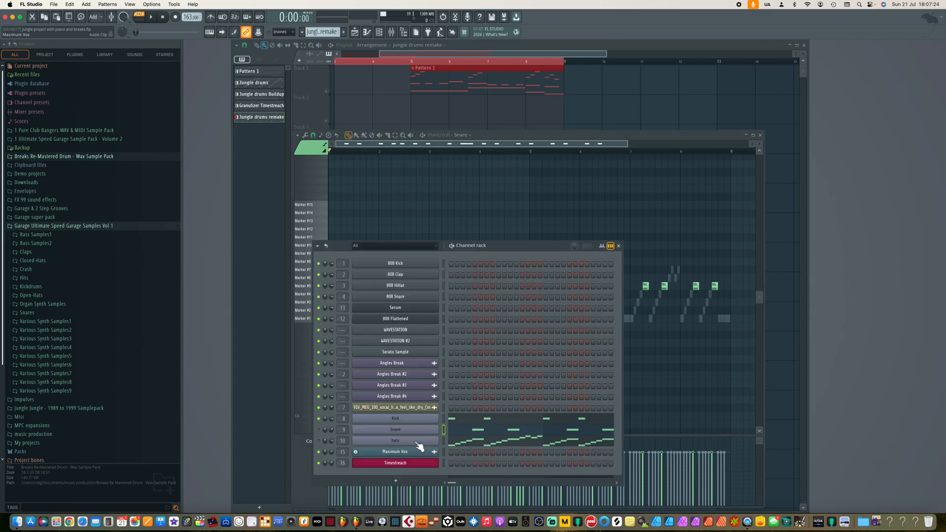
click(319, 430)
key(space)
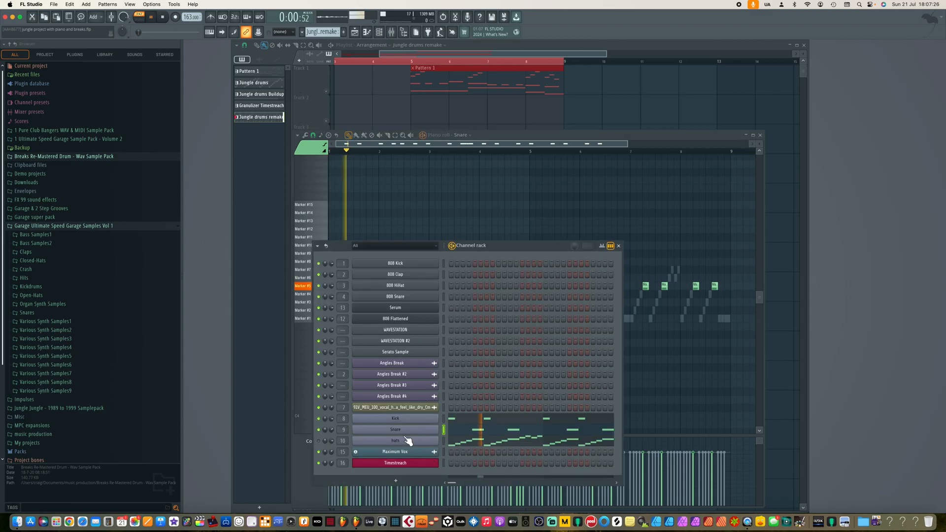
key(space)
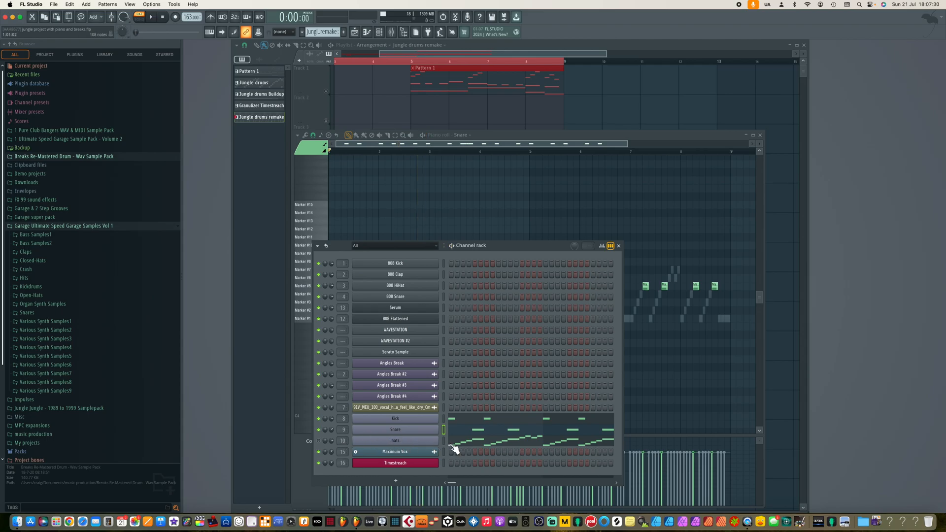
In the hats piano roll, mute the notes on the Marker #1 and Marker #5 slices and play the pattern.
click(474, 134)
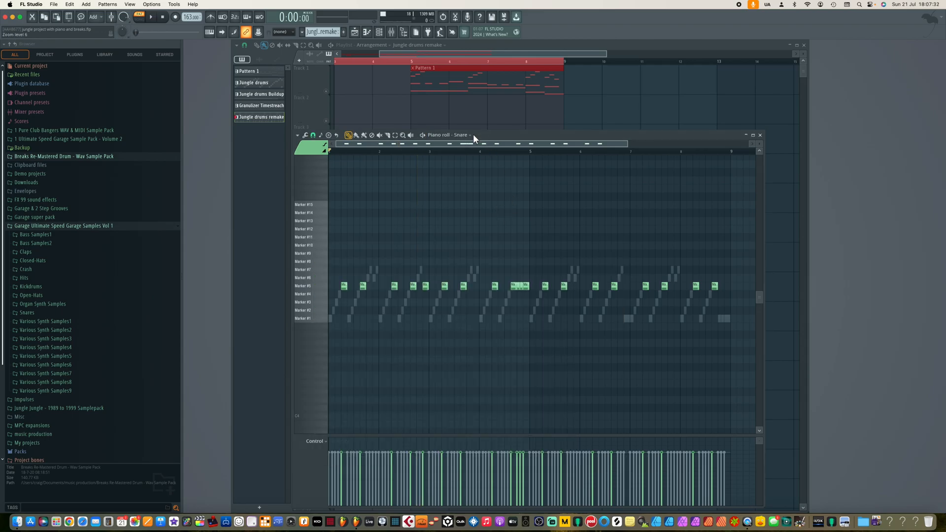
click(471, 136)
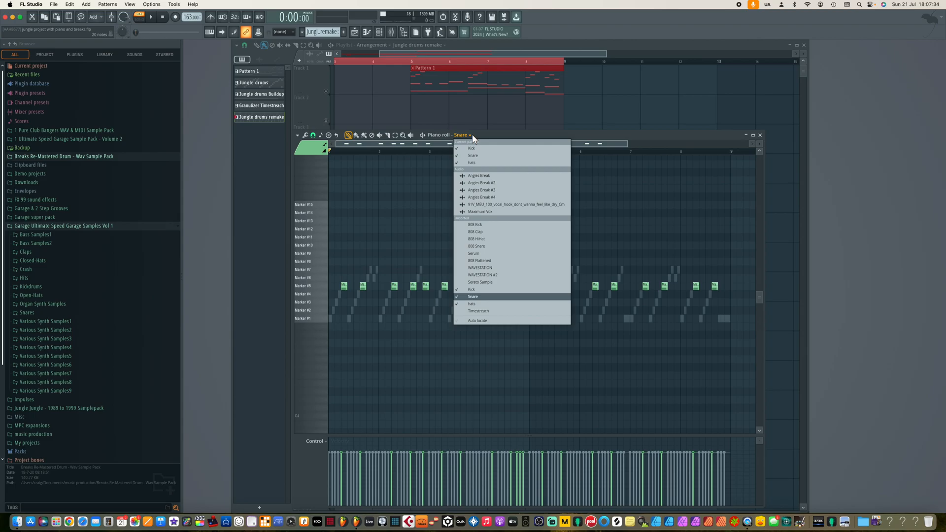
click(481, 163)
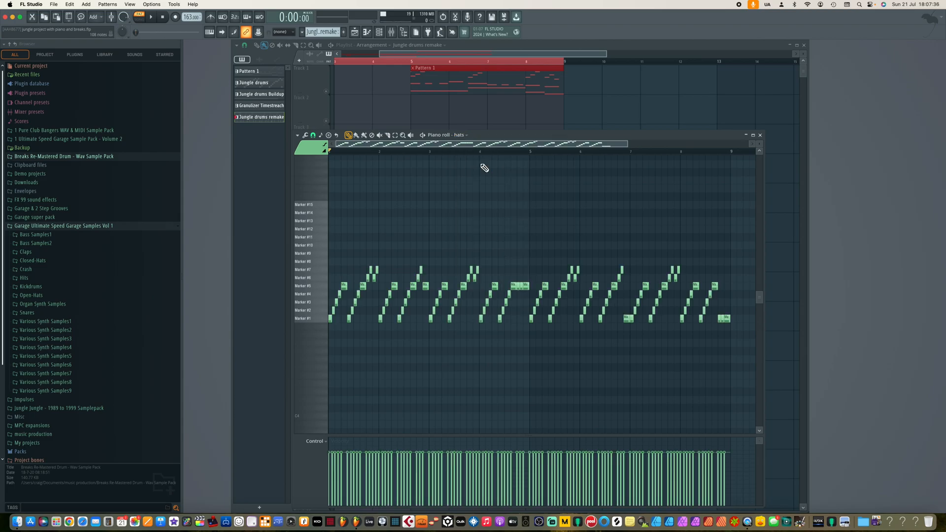
click(326, 320)
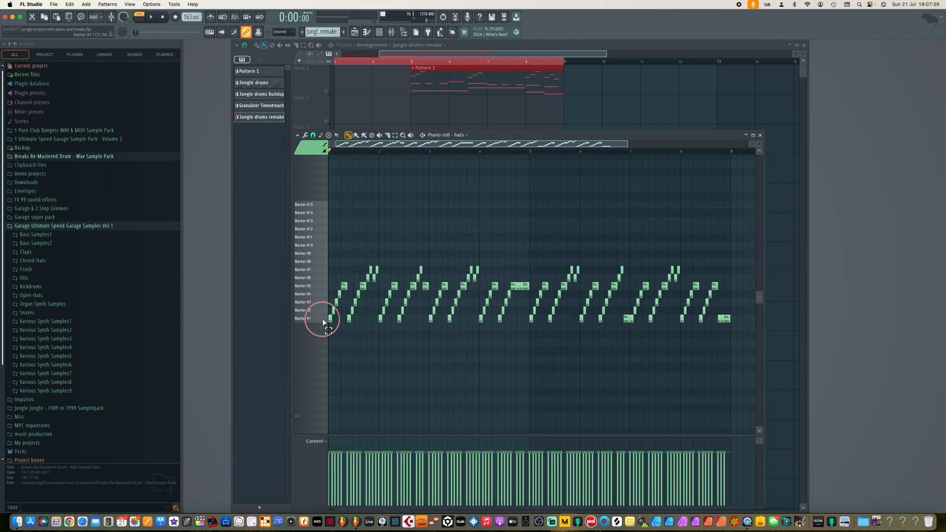
click(315, 284)
key(alt+m)
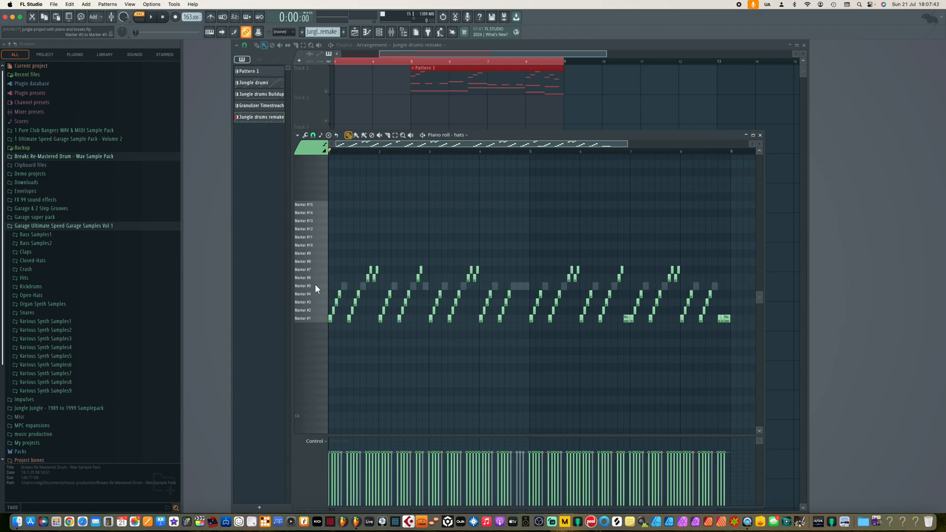
click(315, 318)
key(alt+m)
key(space)
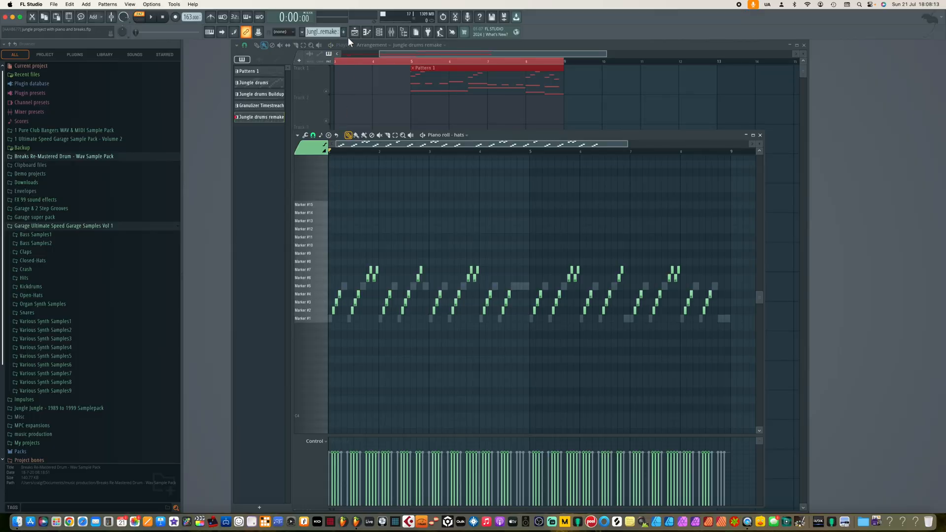
Open the mixer, check the Snare and hats insert tracks during playback, and open the hats track's ShaperBox 3.
click(379, 32)
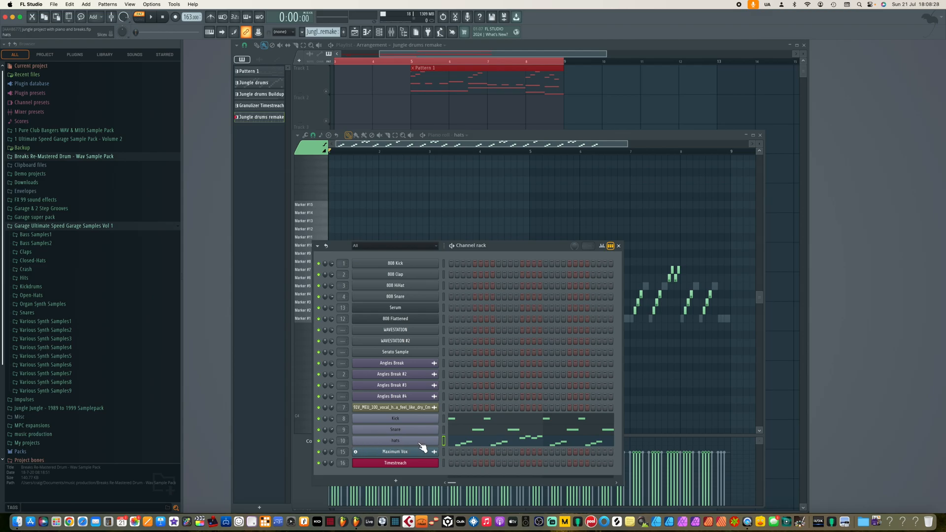
click(618, 245)
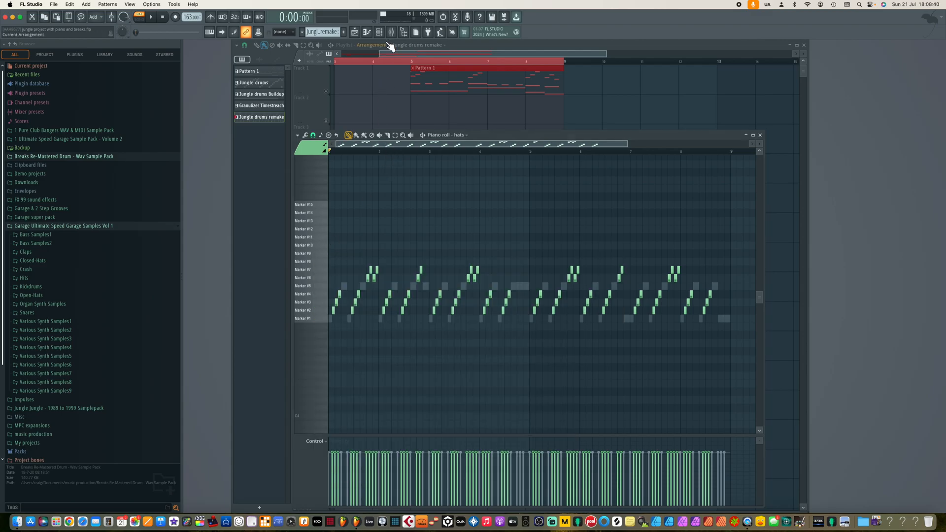
click(391, 35)
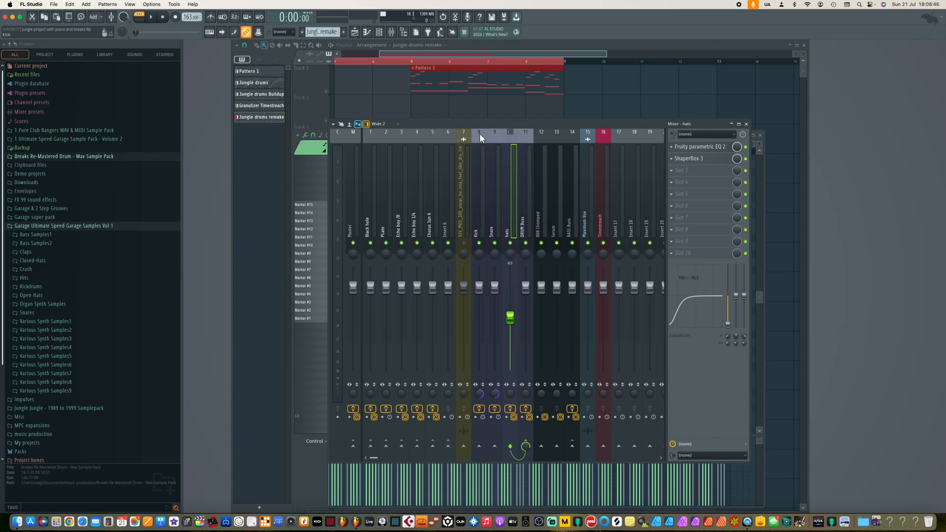
click(496, 135)
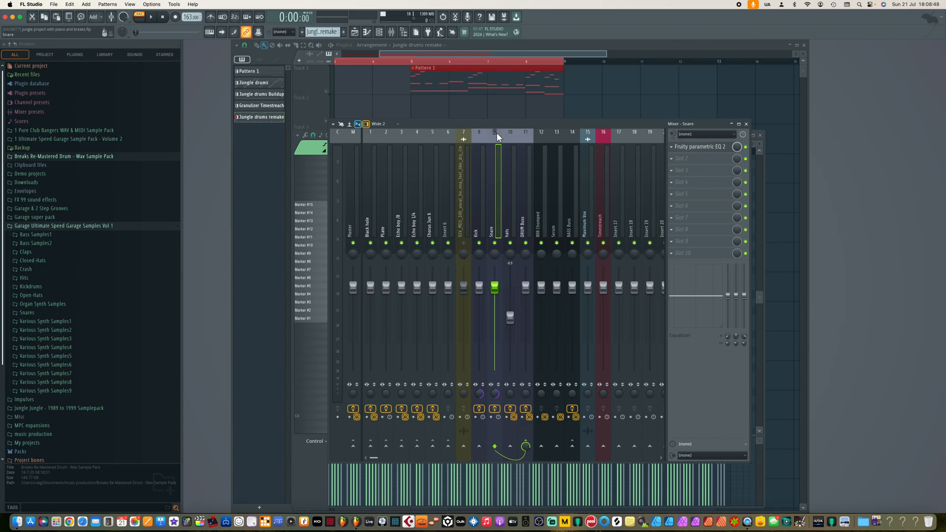
click(514, 134)
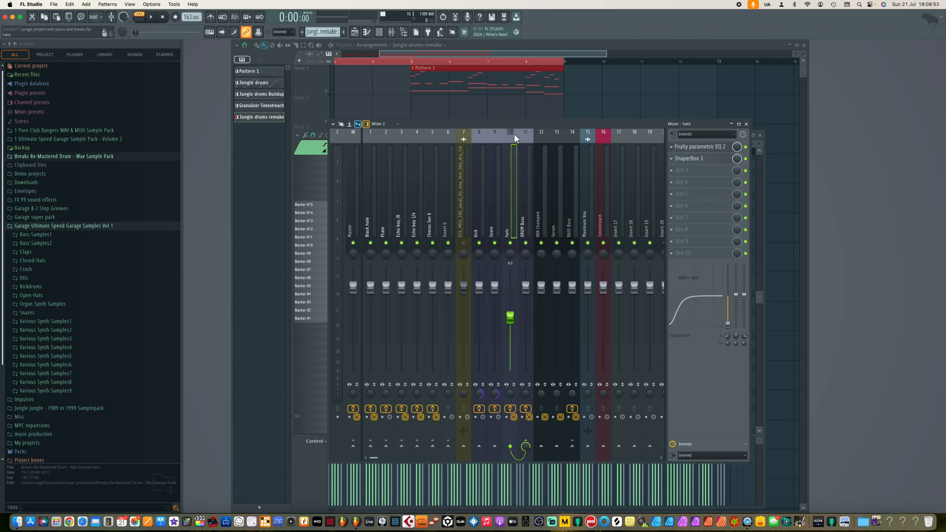
key(space)
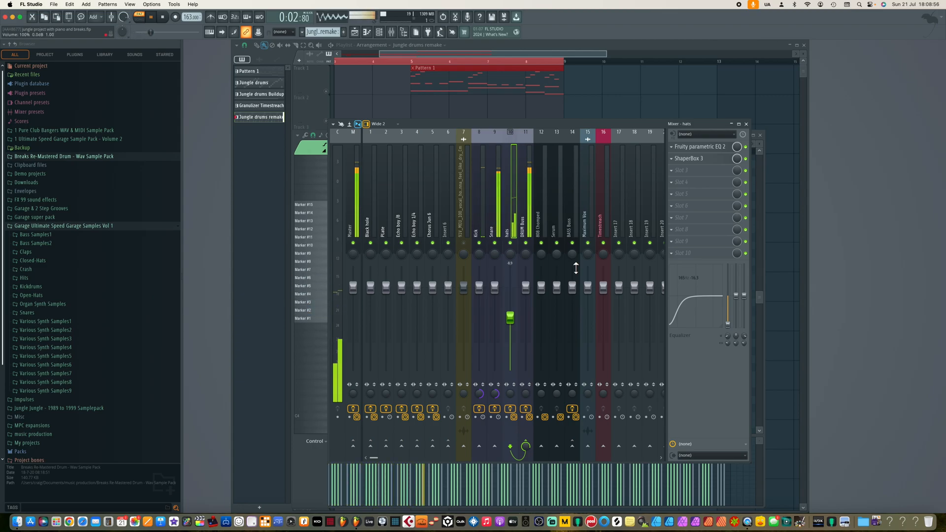
key(space)
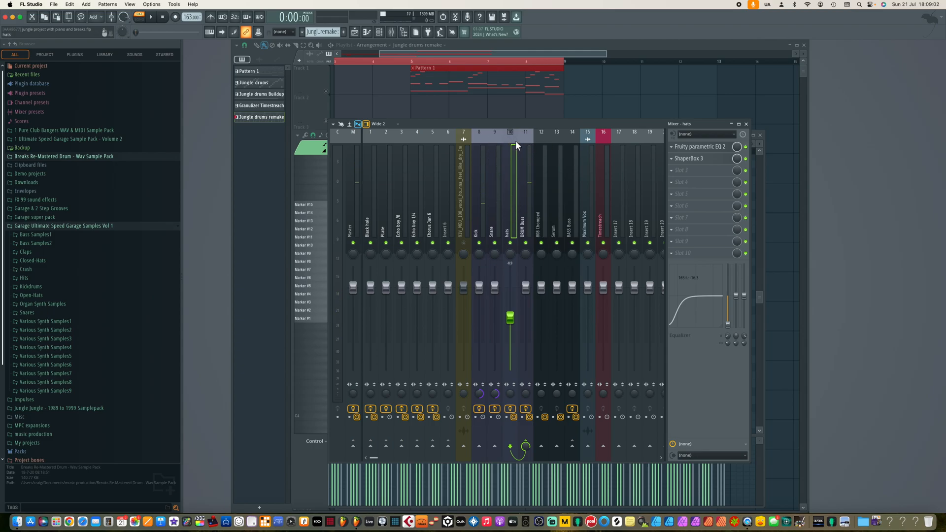
click(700, 158)
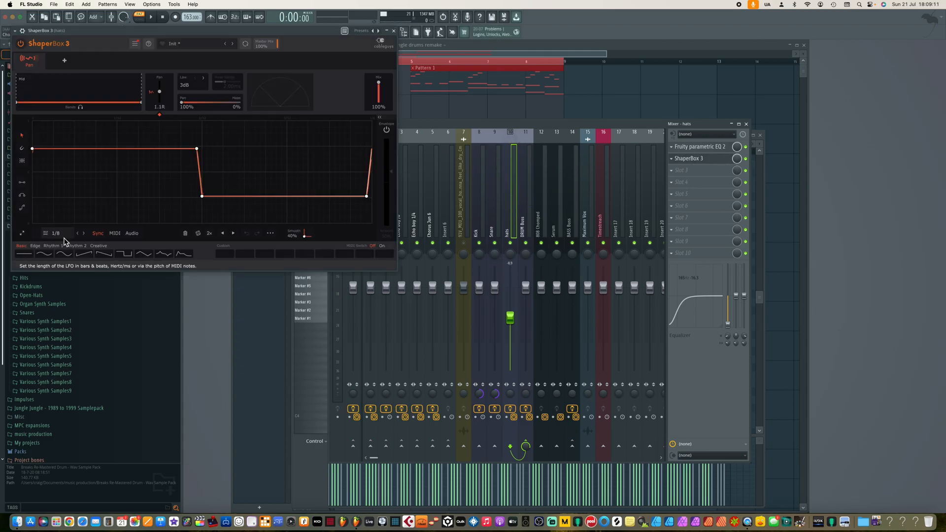
Play the pattern to audition the hats track's ShaperBox 3, then close the plugin.
key(space)
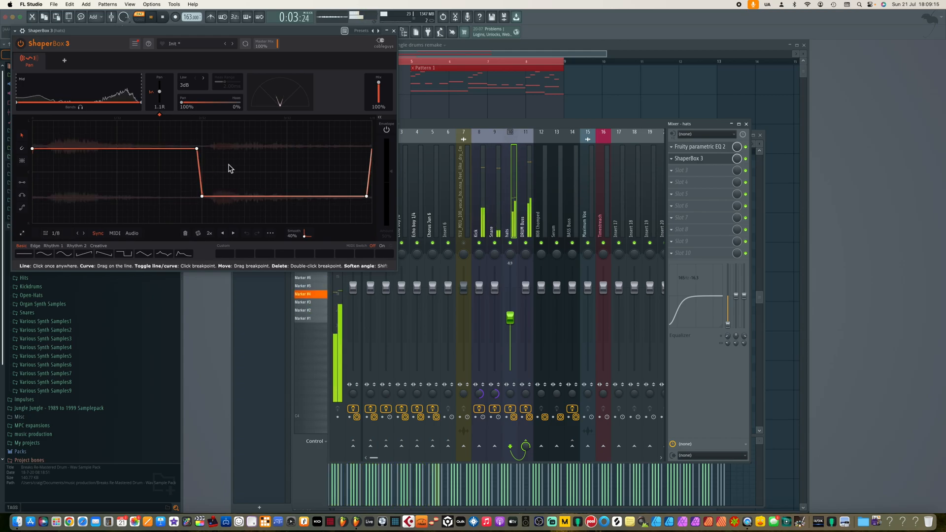
key(space)
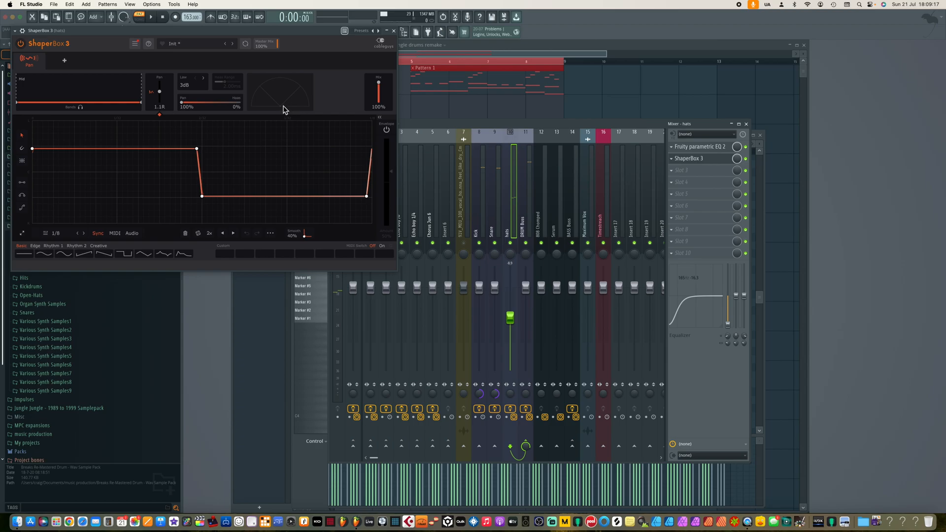
click(395, 32)
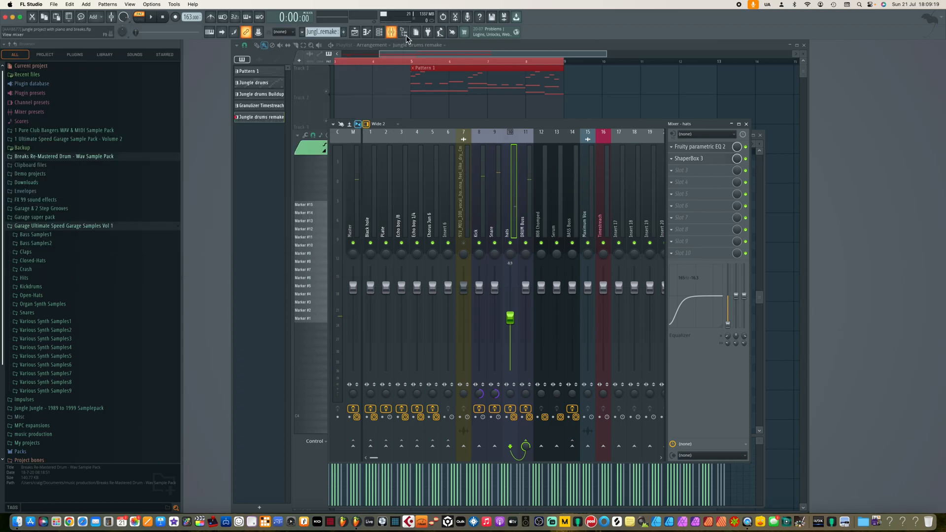
Open the hats track's Fruity parametric EQ 2, audition it during playback, and close it.
click(708, 150)
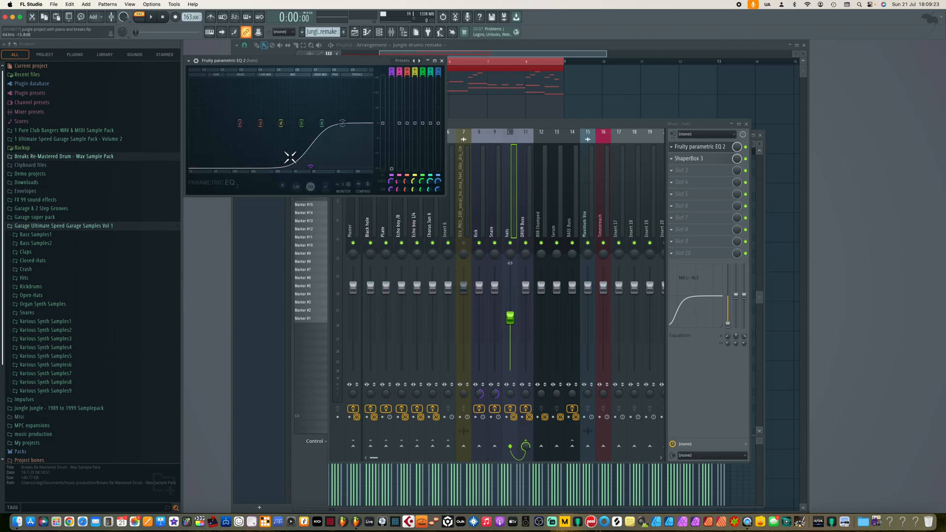
key(space)
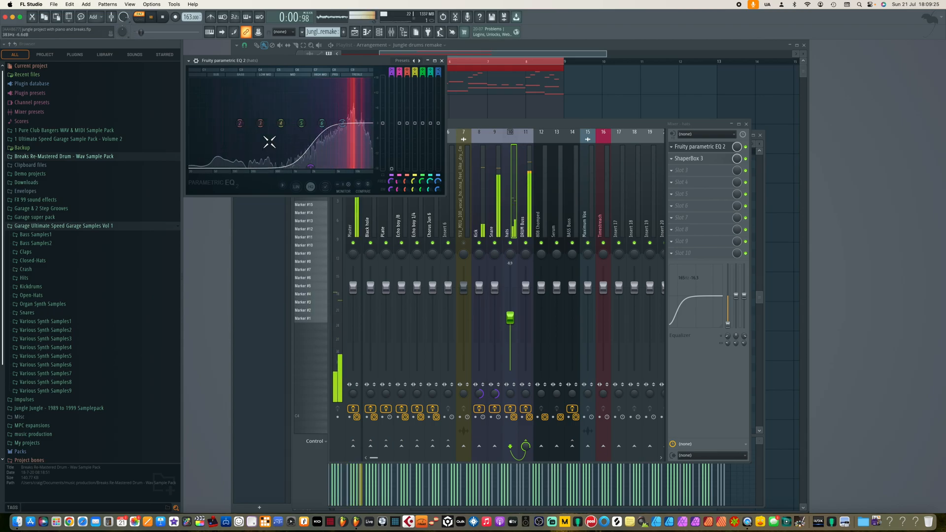
key(space)
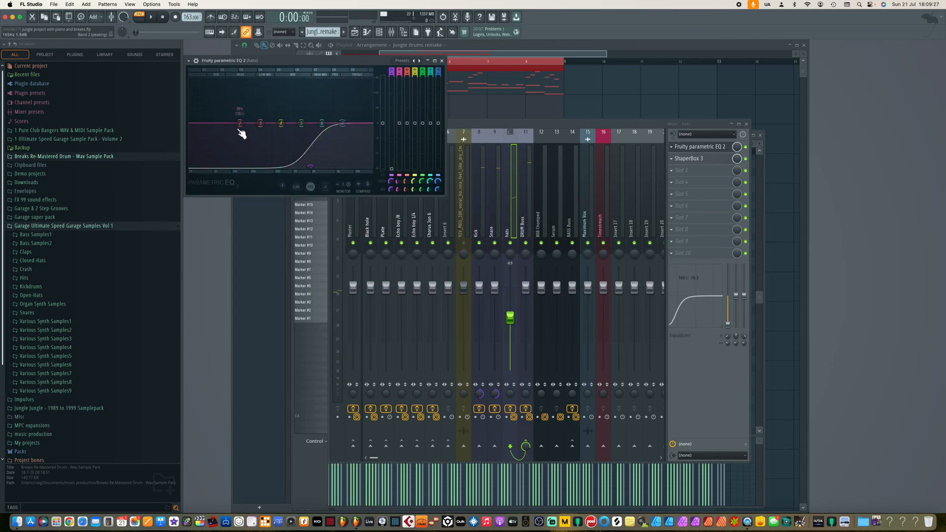
key(space)
key(space)
click(443, 61)
Open and inspect the Fruity parametric EQ 2 on the Snare and Kick insert tracks while playing the pattern.
click(495, 133)
click(695, 147)
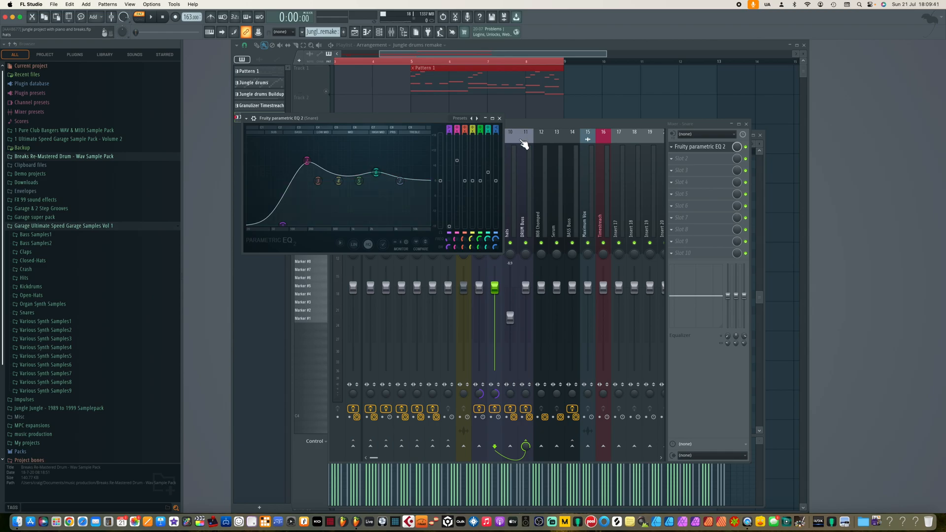
click(499, 119)
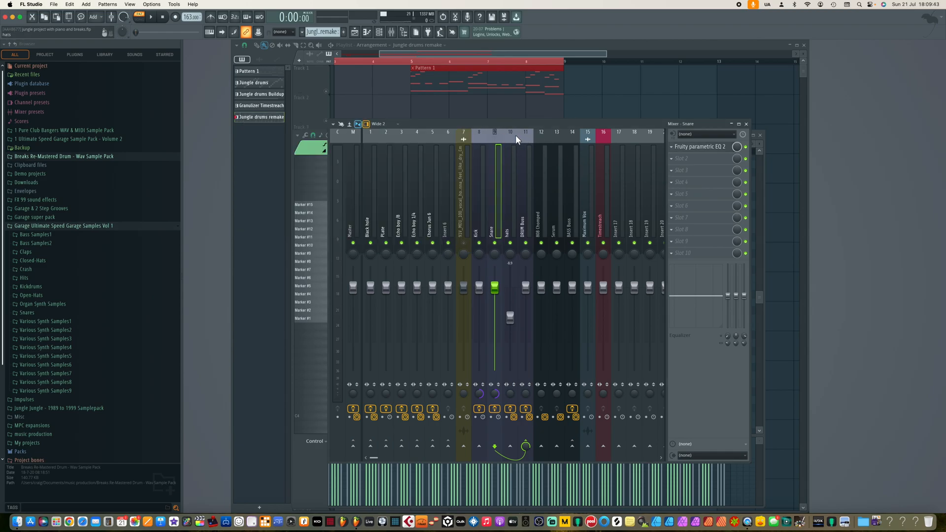
click(477, 137)
click(715, 147)
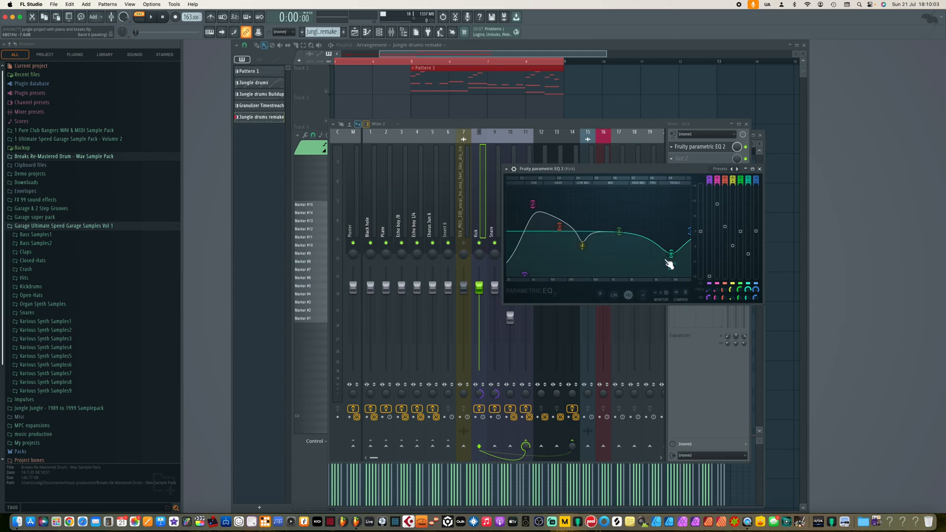
key(space)
key(space)
click(759, 169)
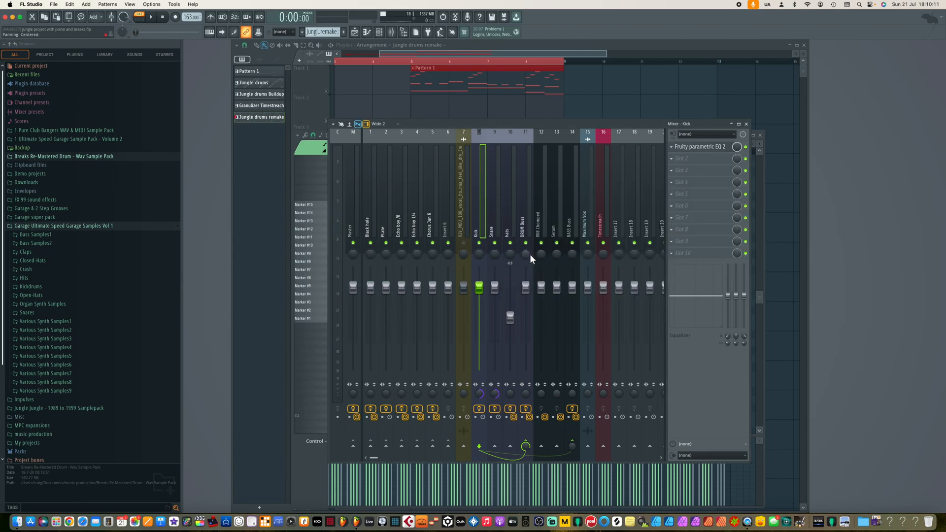
Open the SSL Native Bus Compressor 2 on the DRUM Buss track and audition it during playback.
click(526, 133)
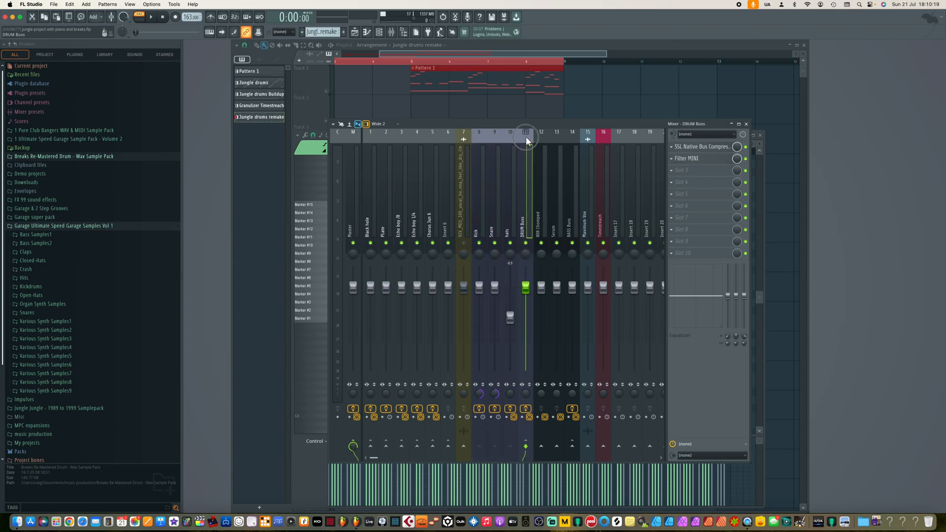
click(704, 149)
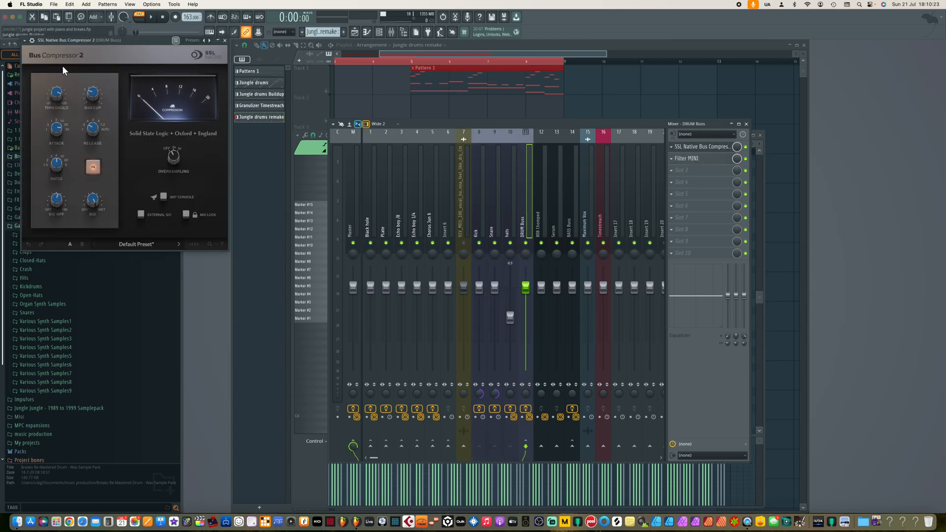
drag(136, 46, 197, 54)
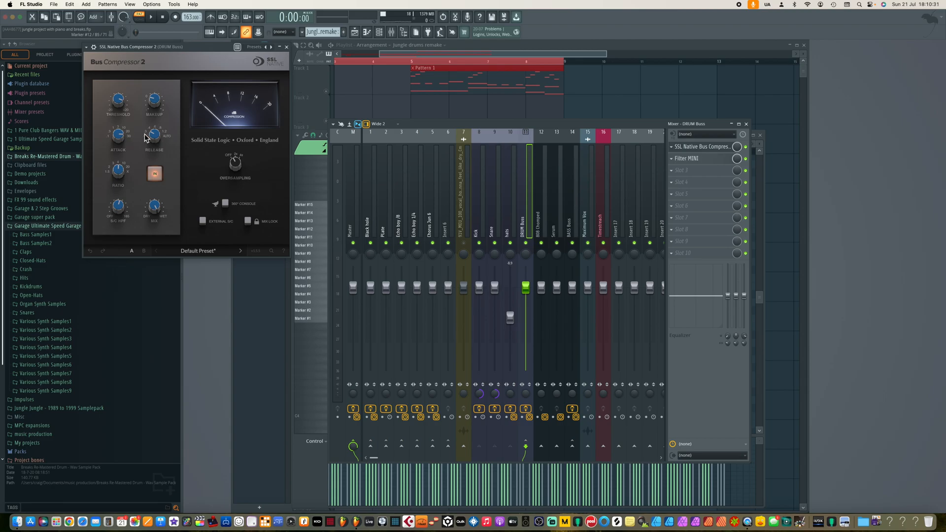
mouse_move(122, 110)
key(space)
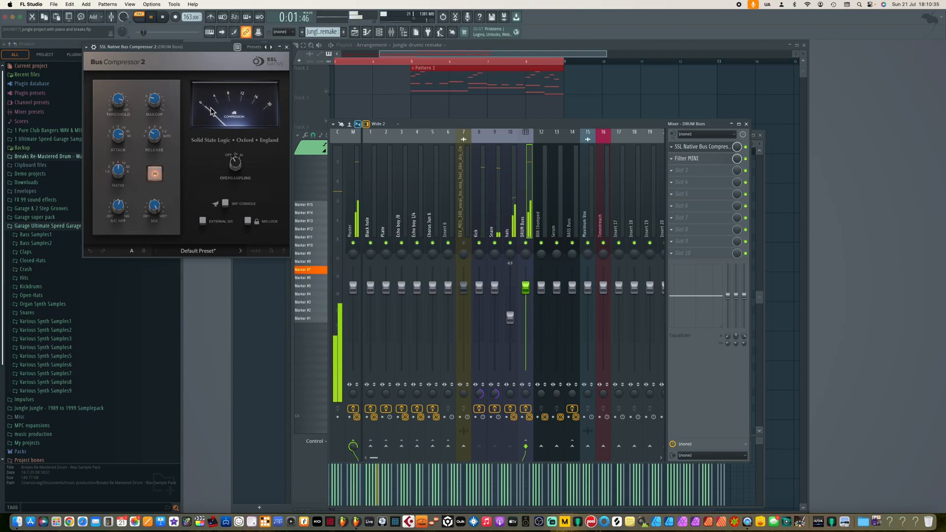
mouse_move(159, 104)
key(space)
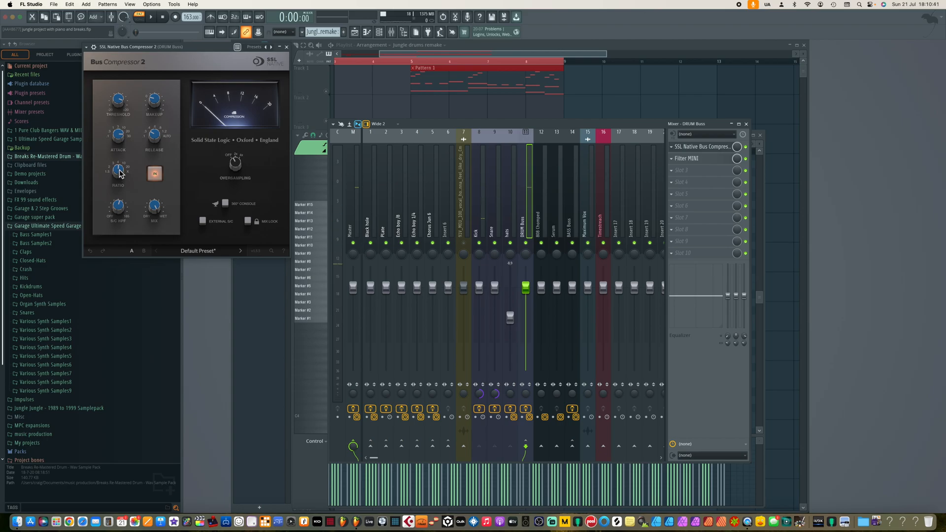
Open the DRUM Buss track's Filter MINI and lower the low pass cutoff frequency while the pattern plays.
mouse_move(123, 214)
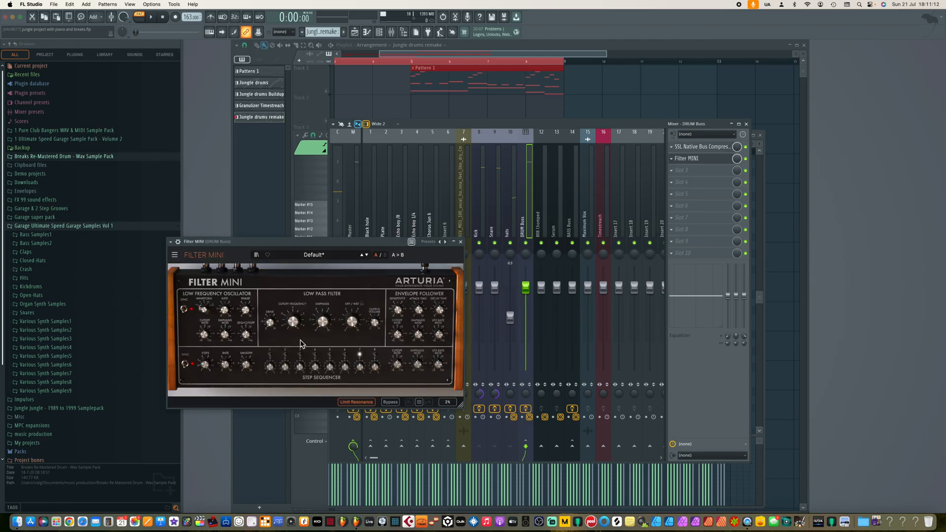
mouse_move(294, 329)
key(space)
mouse_move(294, 329)
mouse_down()
mouse_move(286, 399)
mouse_move(281, 336)
mouse_up()
key(space)
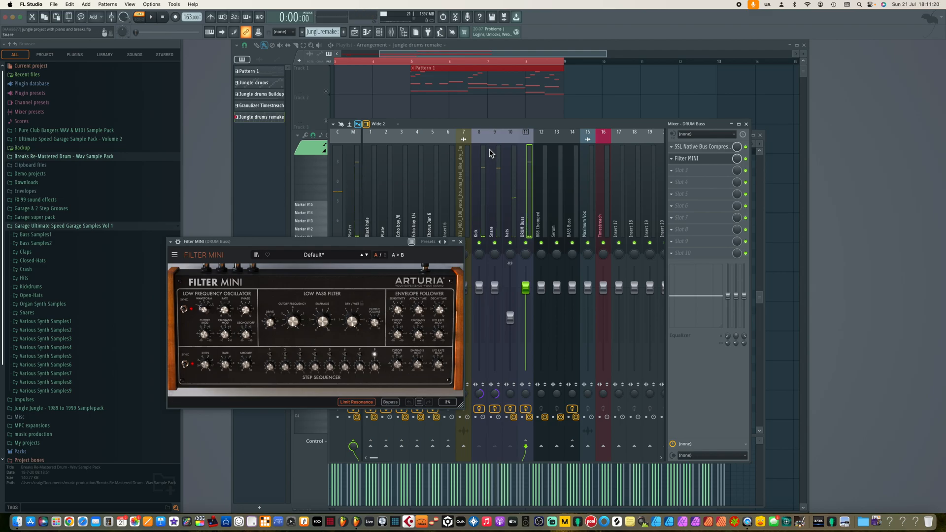